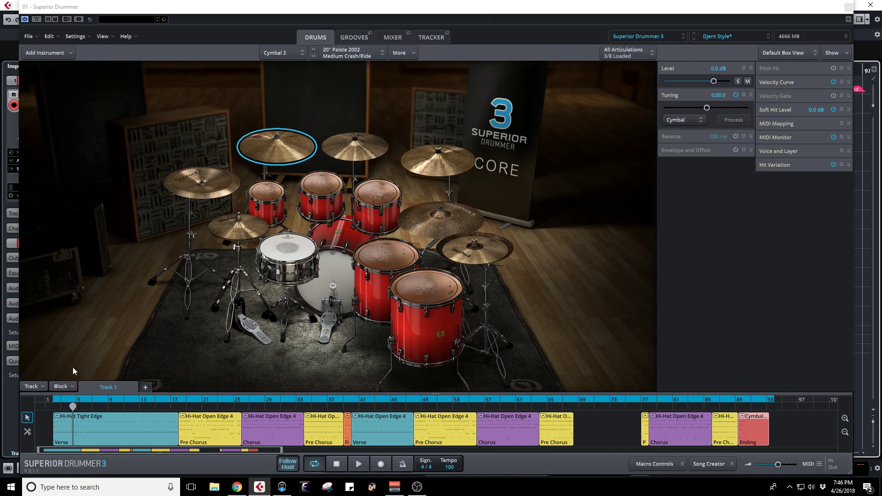
Step: Examine the song's audio export settings, including the source track choices and the advanced bounce options, and close them without exporting
click(40, 386)
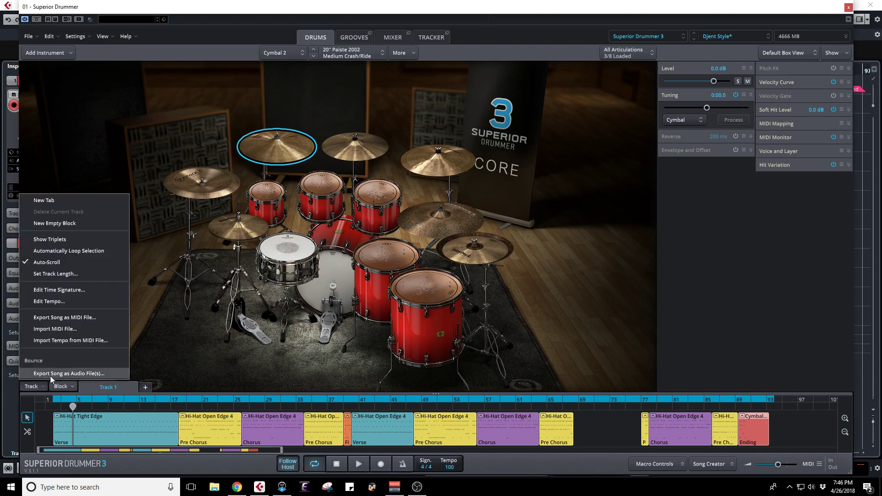
click(81, 373)
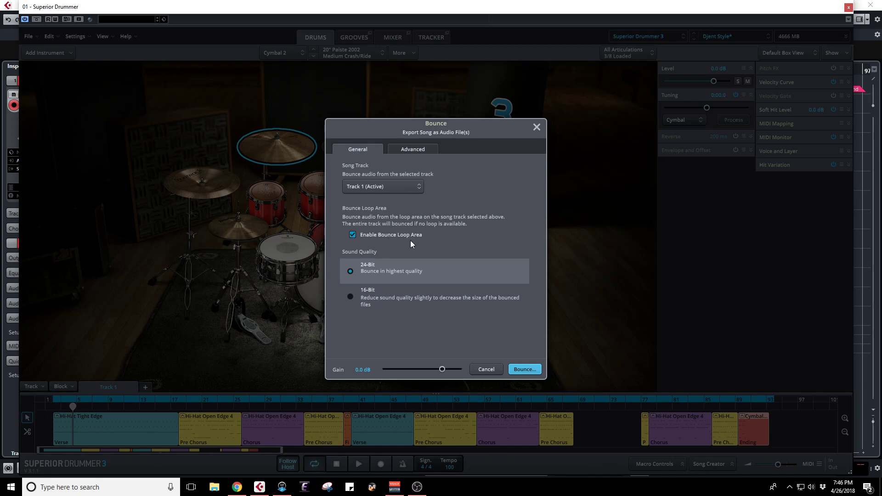
click(415, 187)
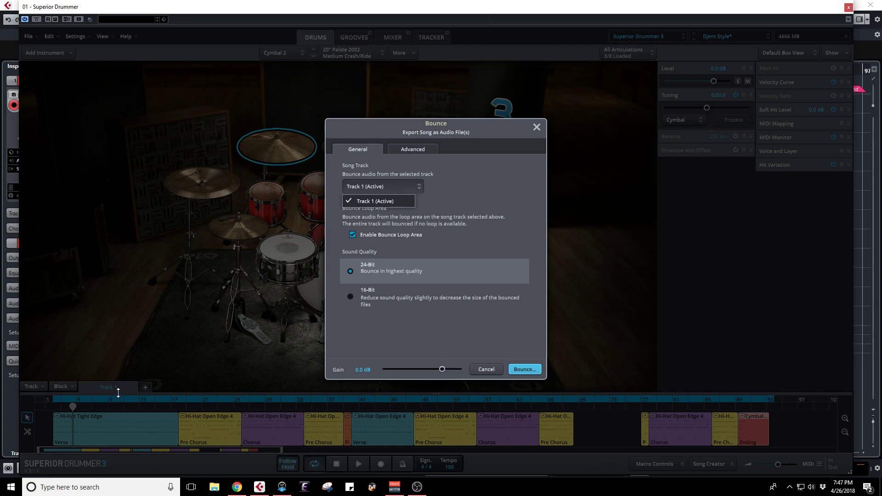
click(374, 186)
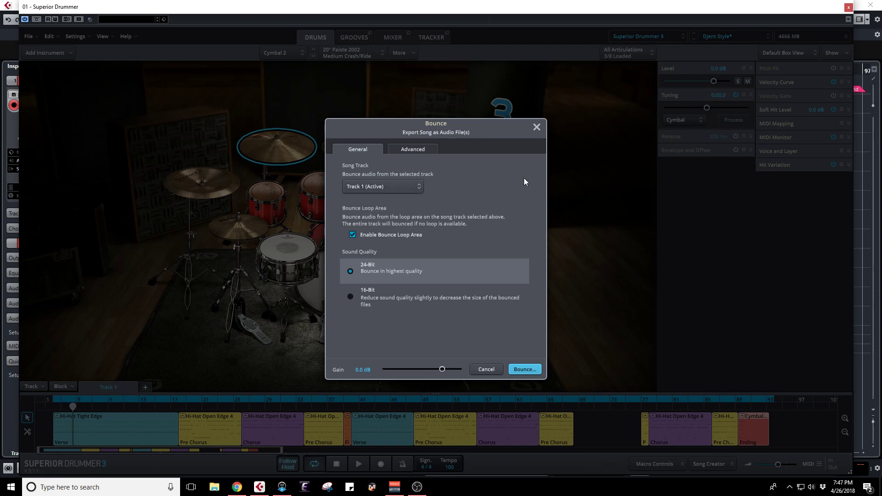
click(419, 150)
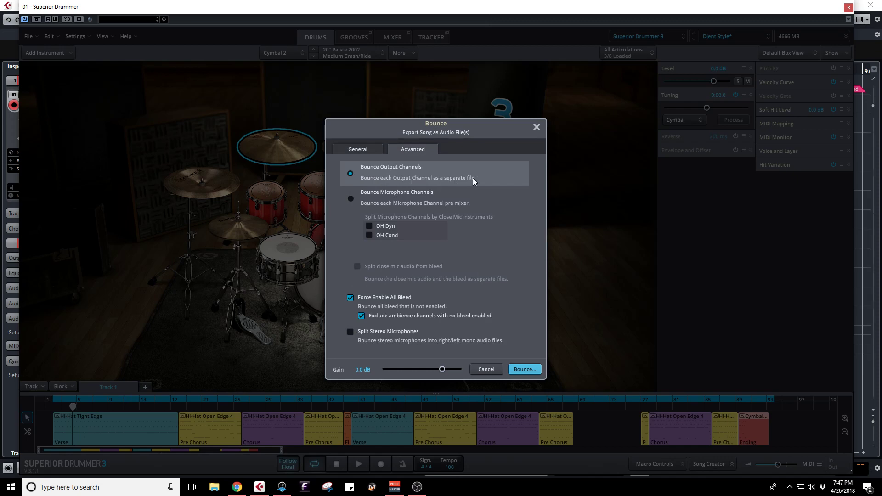
click(535, 127)
Step: Show the mixer's bus channels and audition the Kit bus and the Kick bus solo during playback, clearing each solo
click(393, 37)
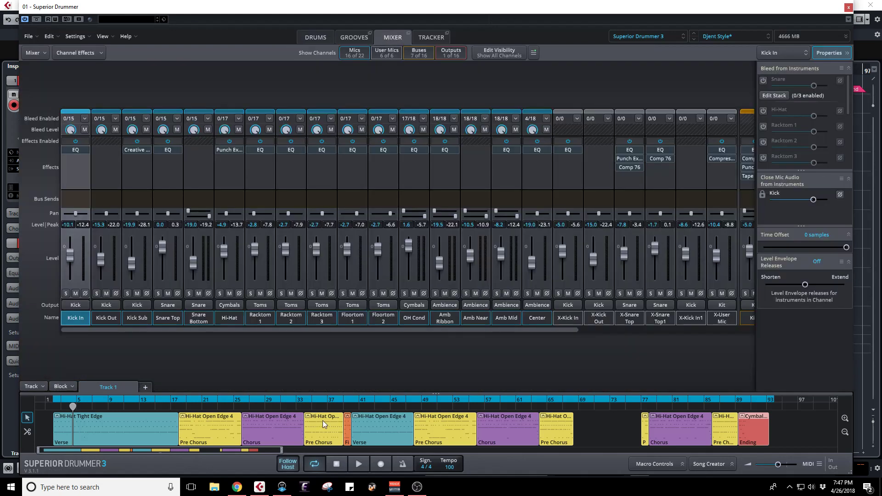
drag(258, 330, 485, 337)
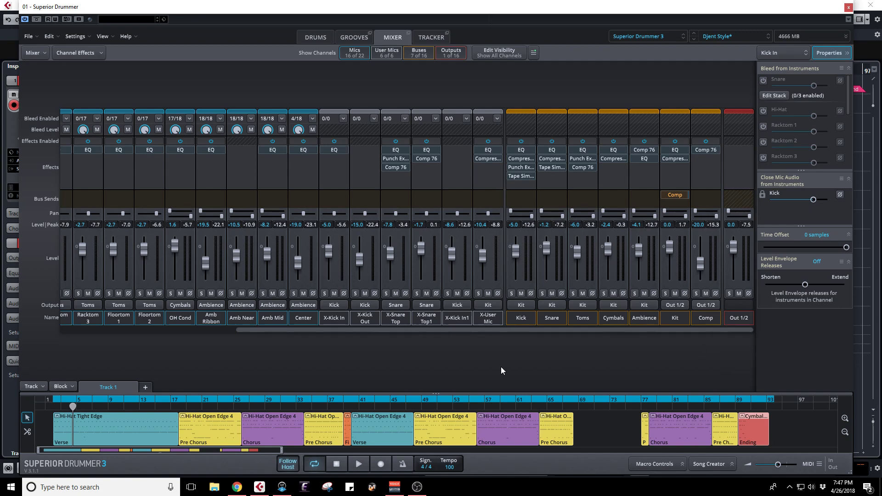
key(space)
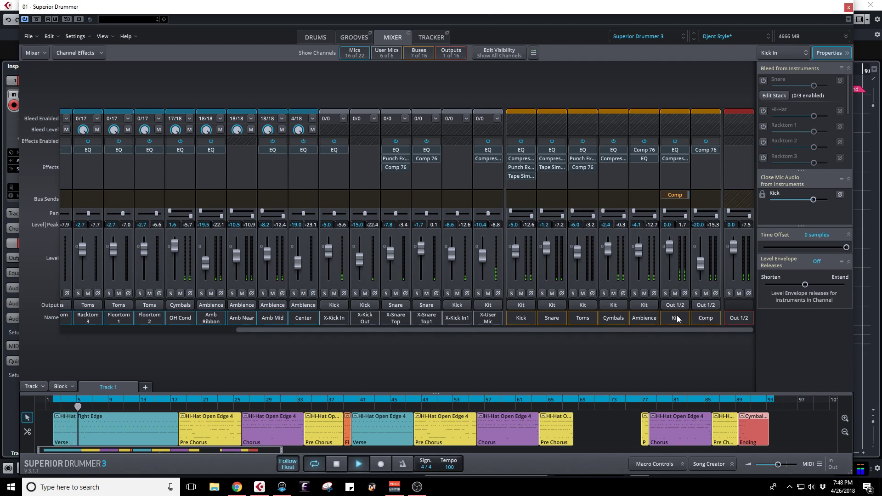
click(665, 293)
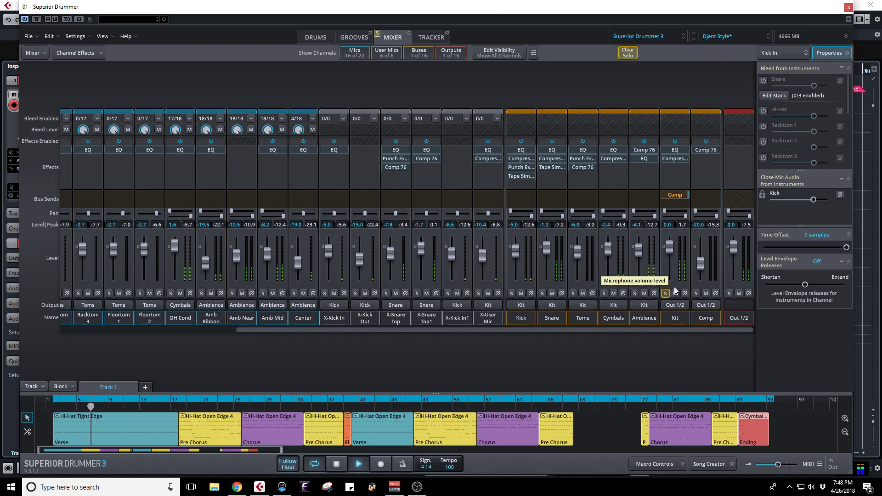
click(665, 294)
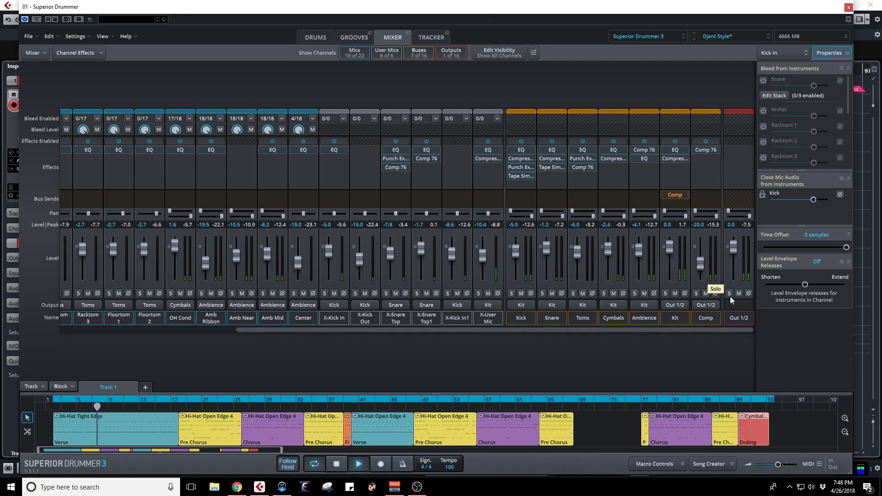
click(512, 293)
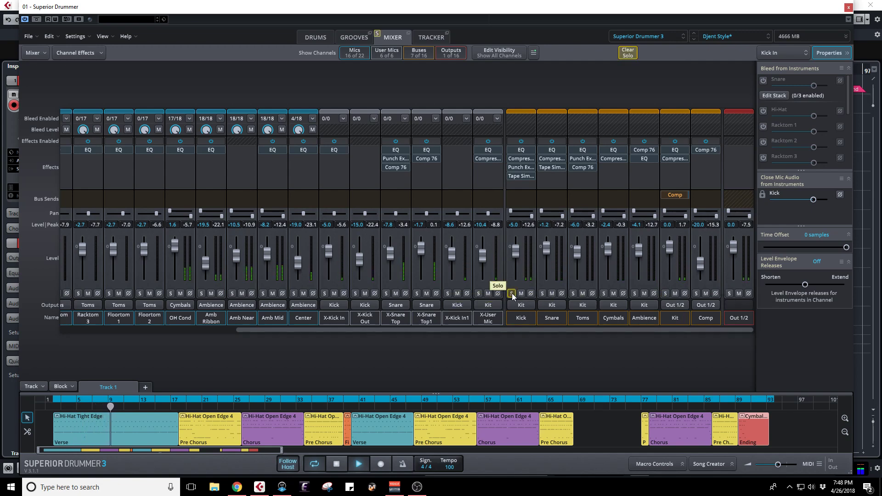
click(511, 293)
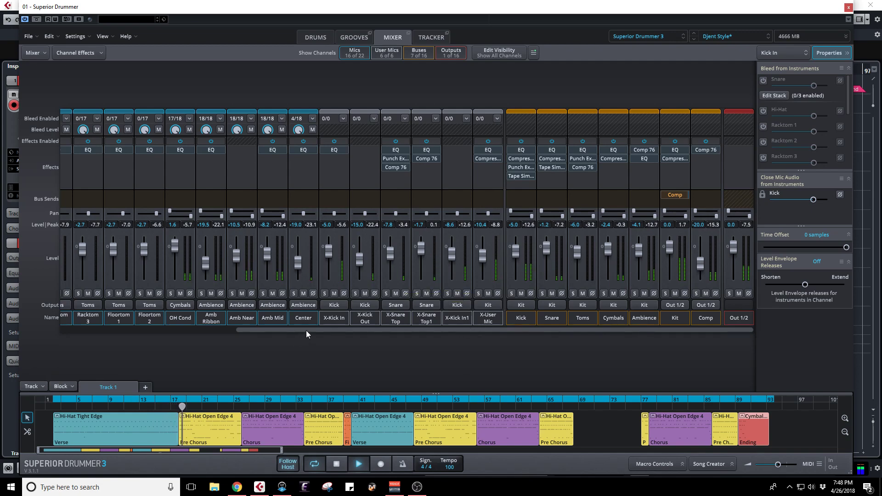
Step: Review the advanced bounce options for output channels, microphone channels and bleed in the song's audio export settings
click(31, 387)
click(42, 375)
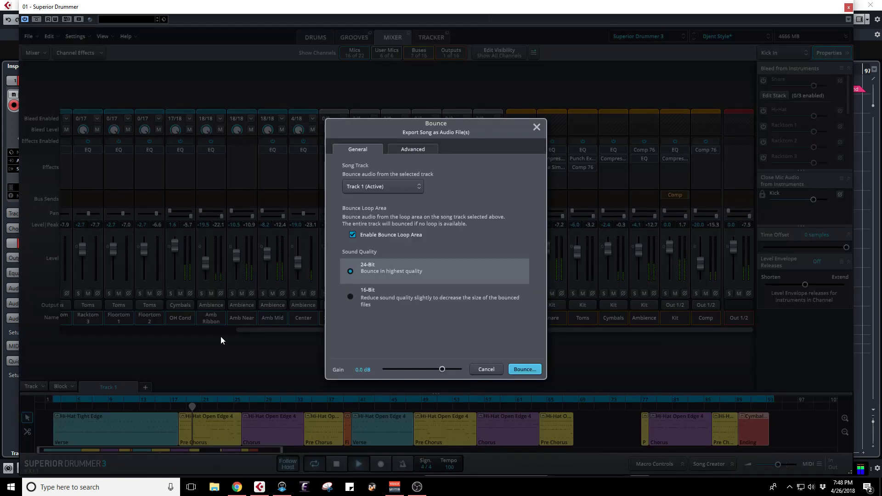
click(423, 147)
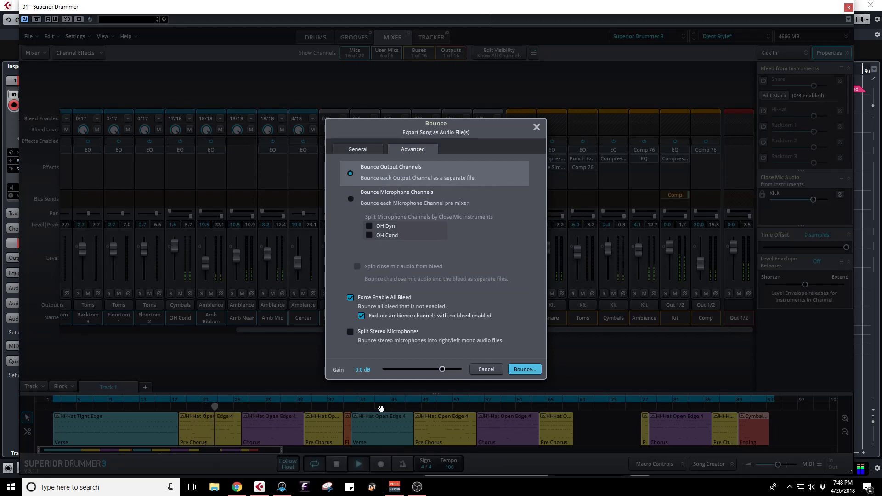
click(486, 370)
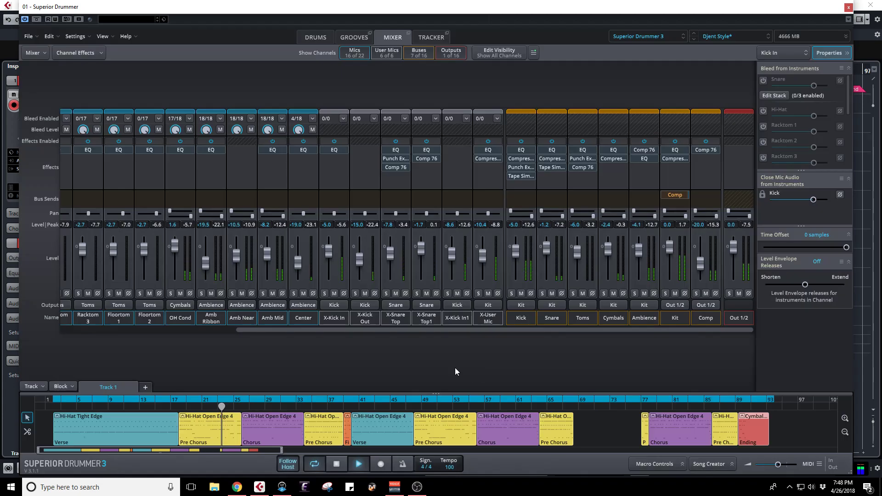
click(34, 387)
click(43, 371)
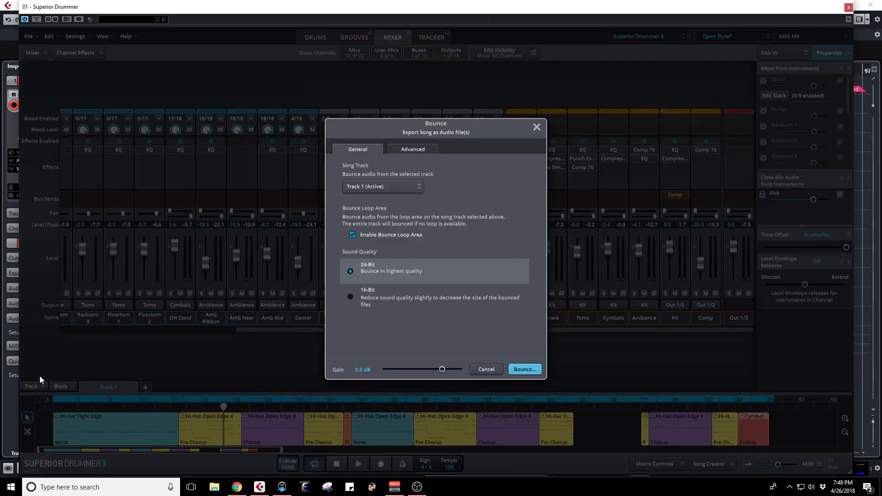
click(414, 150)
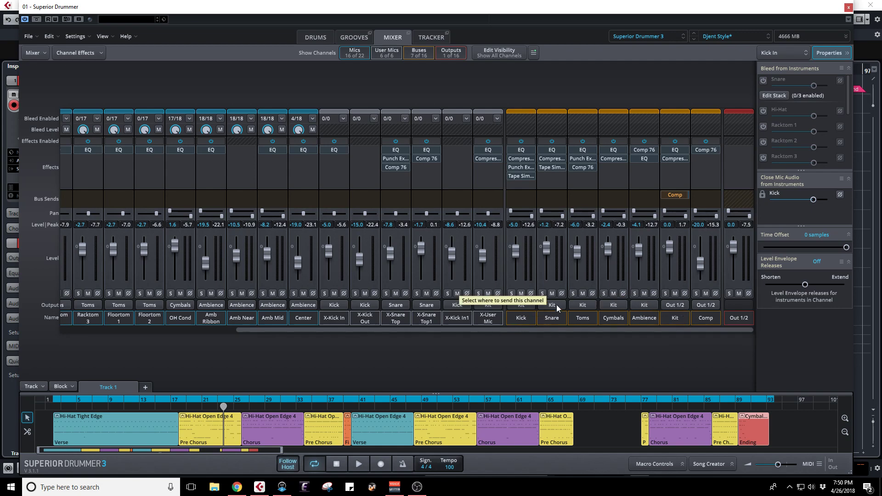
Step: Look through the Kick bus's output destinations and the Metal/Heavy Rock presets without selecting any
click(522, 304)
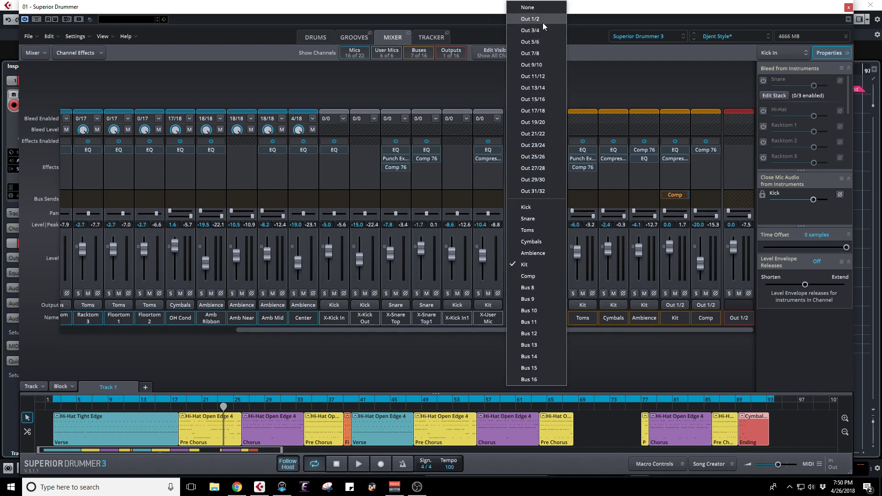
click(640, 358)
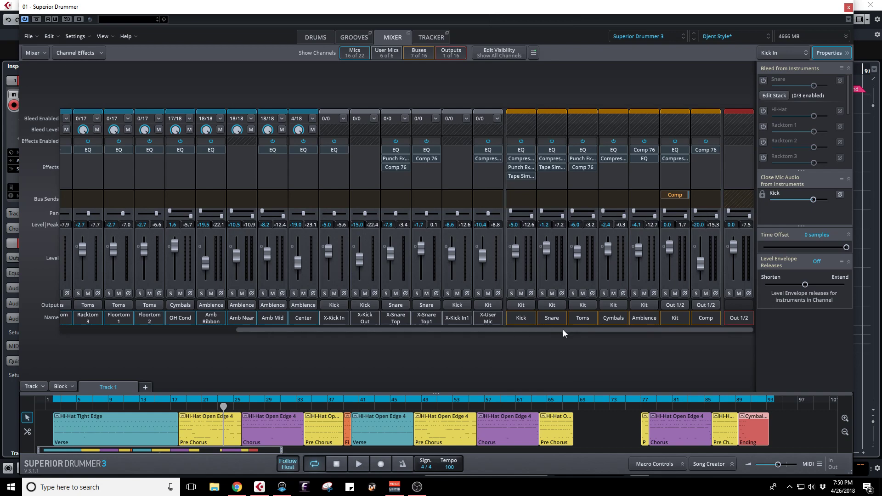
click(721, 37)
mouse_move(738, 103)
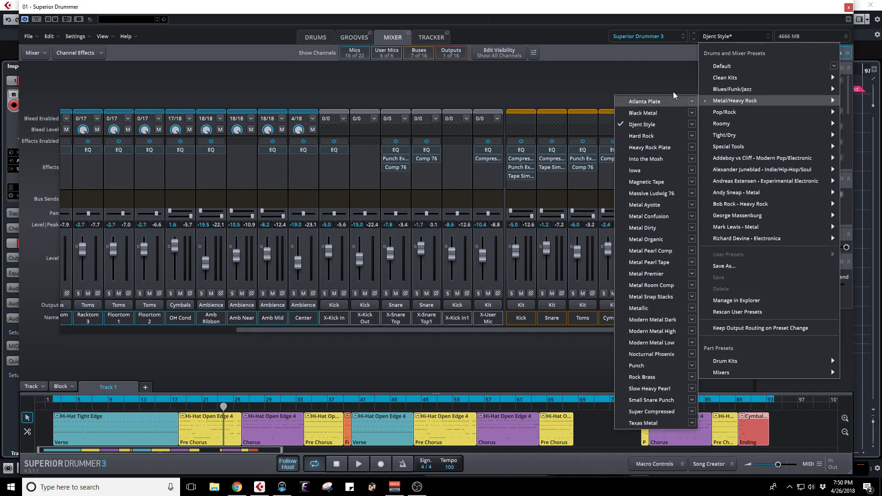
click(684, 73)
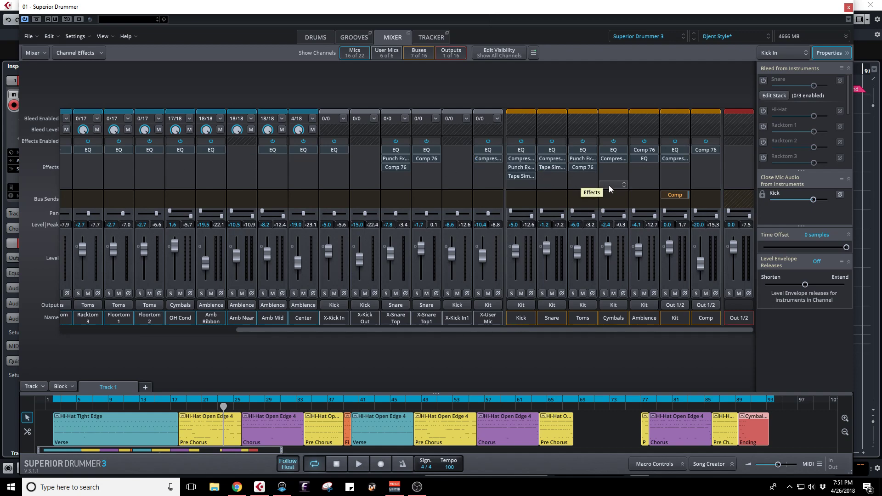
Step: Route the Kick bus to Out 1/2, the Snare bus to Out 3/4 and the Toms bus to Out 5/6
click(522, 304)
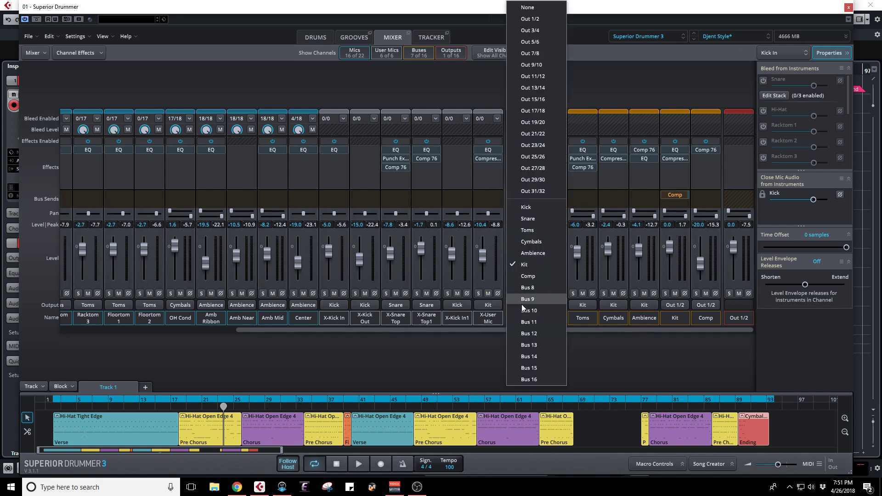
click(537, 19)
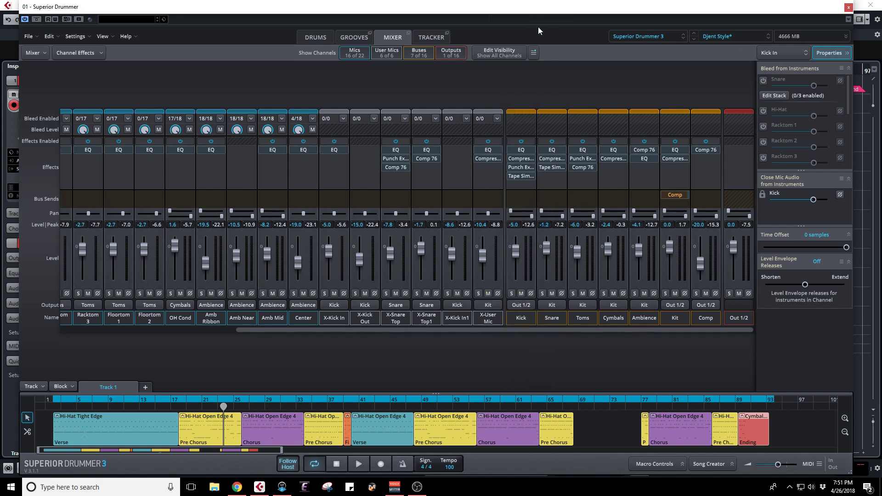
click(547, 305)
click(582, 31)
click(580, 305)
click(609, 42)
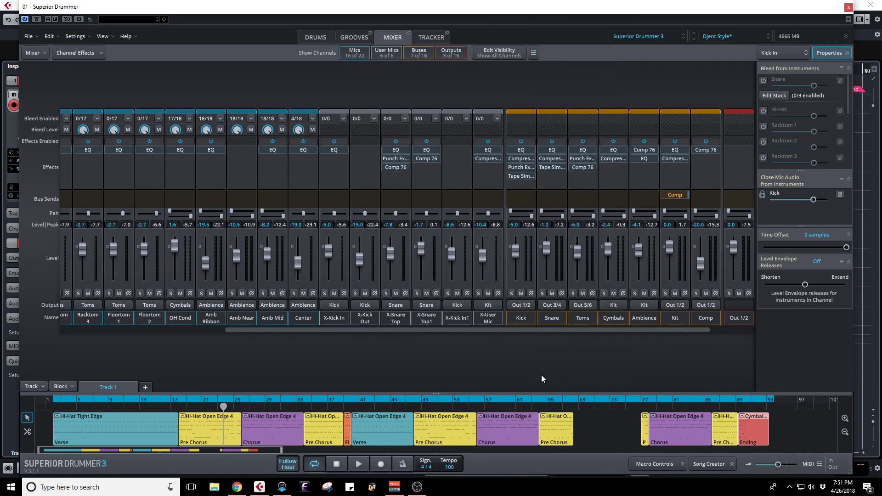
Step: Rename the output channels Out 1/2, Out 3/4 and Out 5/6 as Kick, Snare and Tom
drag(536, 331, 676, 322)
double_click(677, 319)
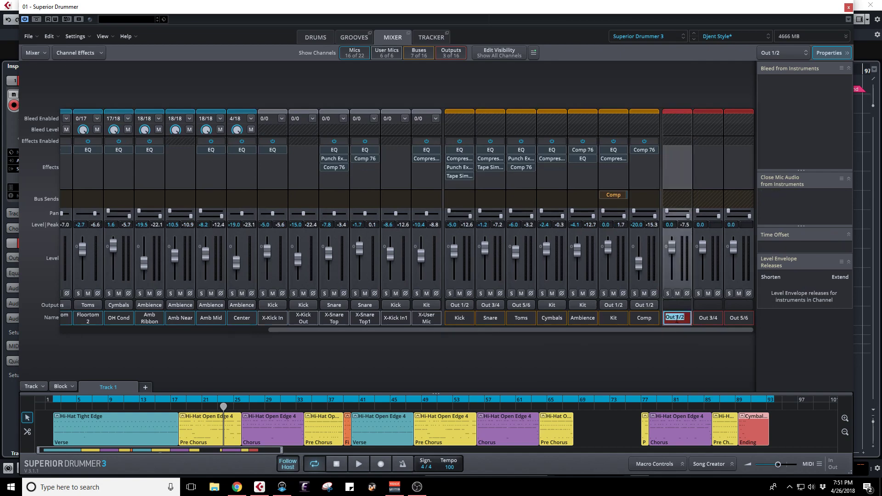
text(Kick)
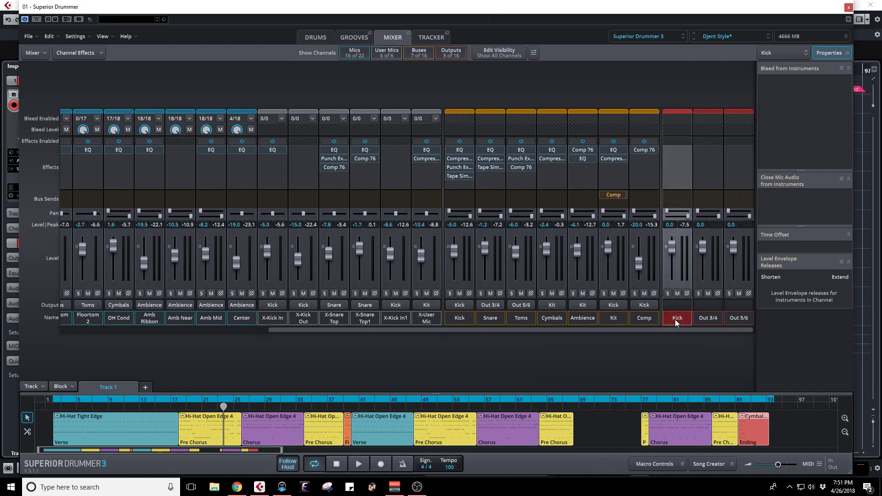
key(Return)
click(708, 318)
double_click(709, 318)
text(S)
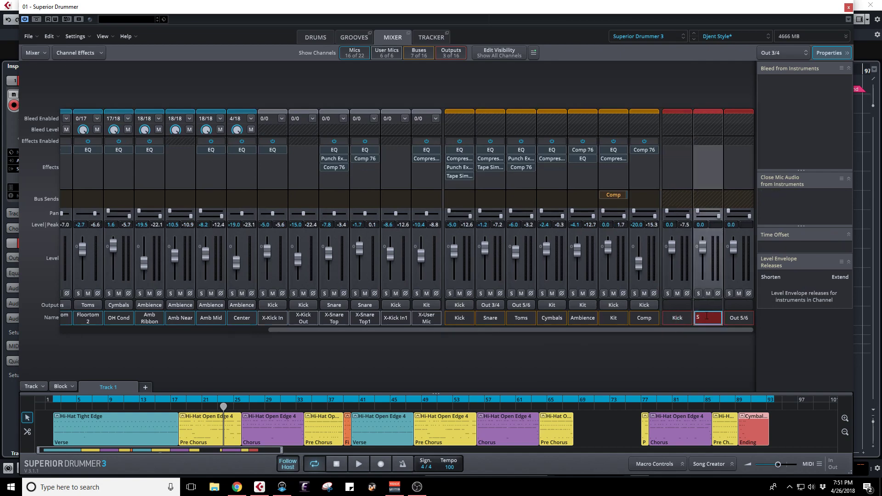
text(nare)
key(Return)
double_click(736, 319)
text(Tom)
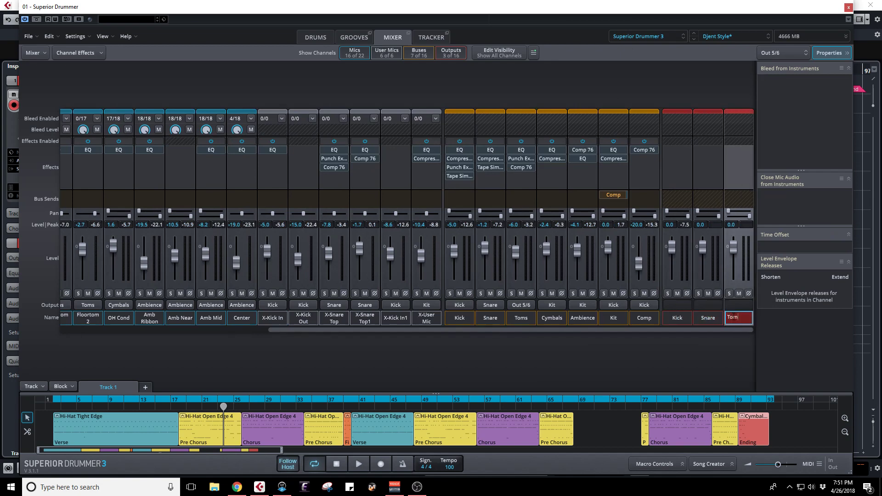
key(Return)
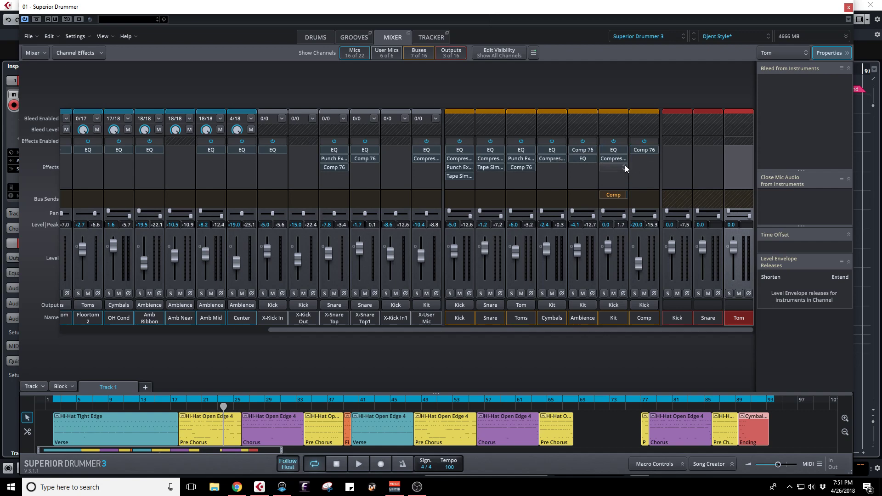
Step: Inspect the Kit bus's compressor and EQ insert settings and its bus send to Comp
click(613, 159)
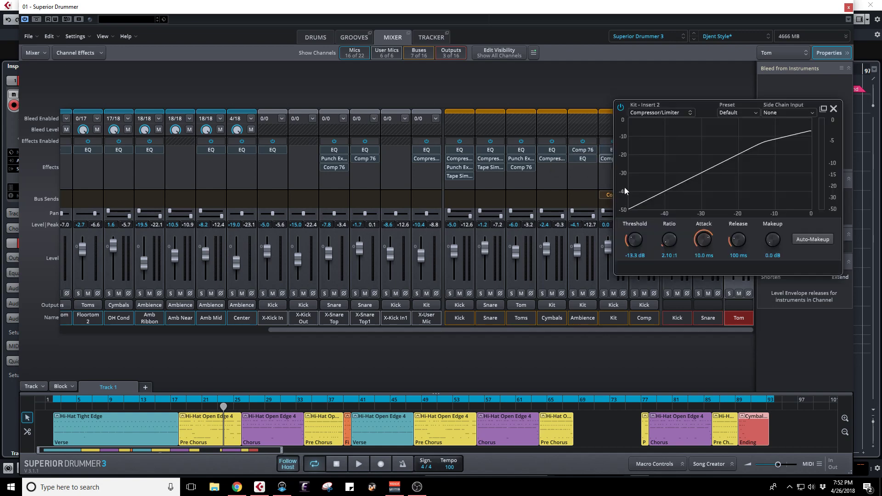
click(833, 109)
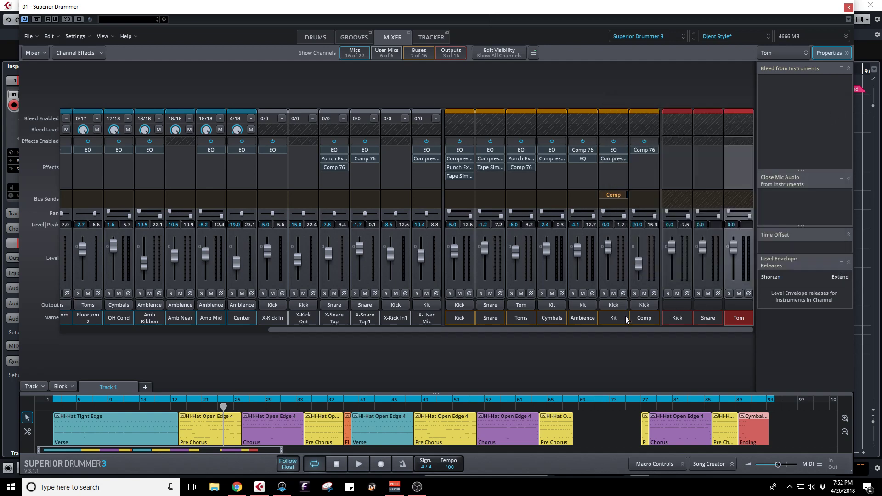
mouse_move(615, 153)
click(613, 150)
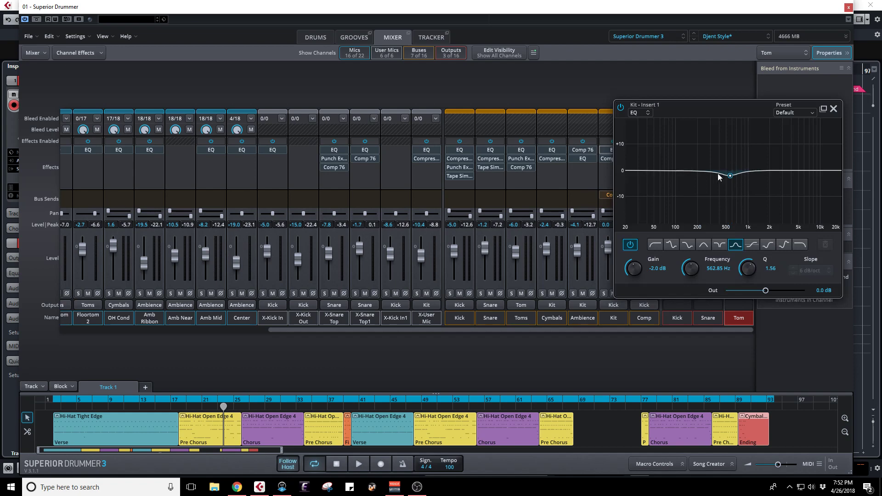
click(833, 108)
click(614, 158)
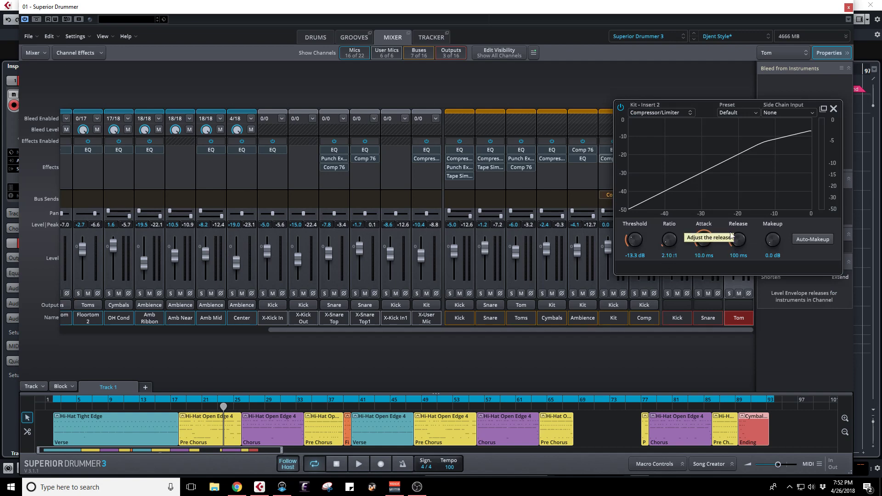
click(834, 109)
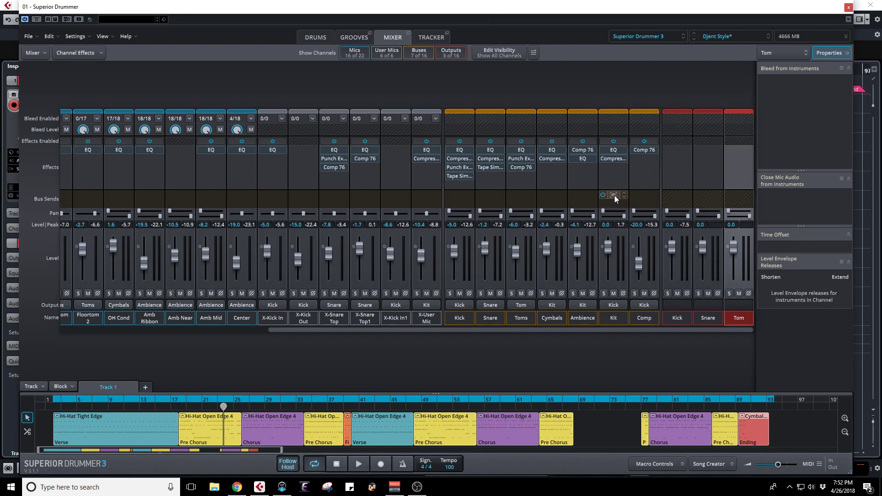
click(614, 194)
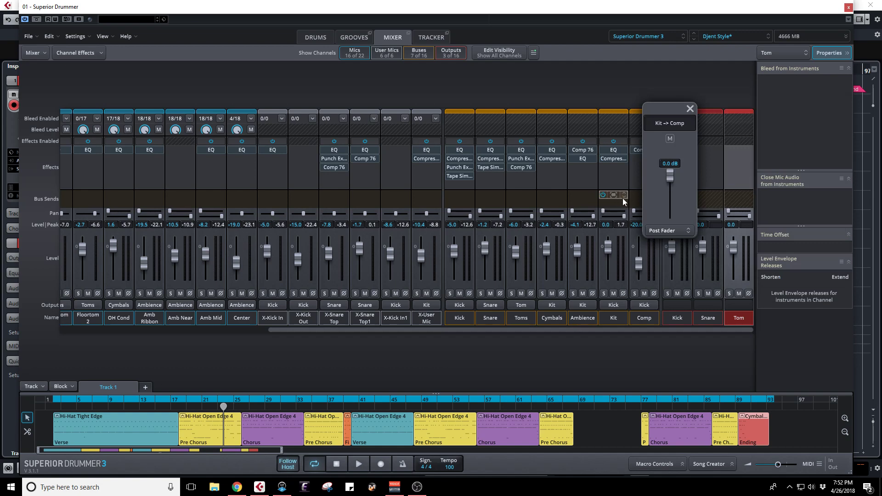
Step: Inspect the Comp bus's Comp 76 insert and the Kit bus's send to Comp during playback, and solo the Comp bus
click(691, 110)
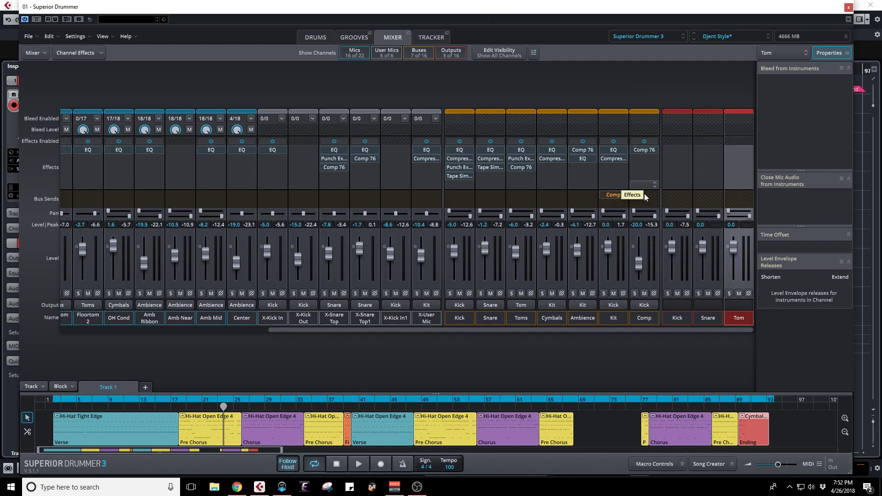
click(646, 150)
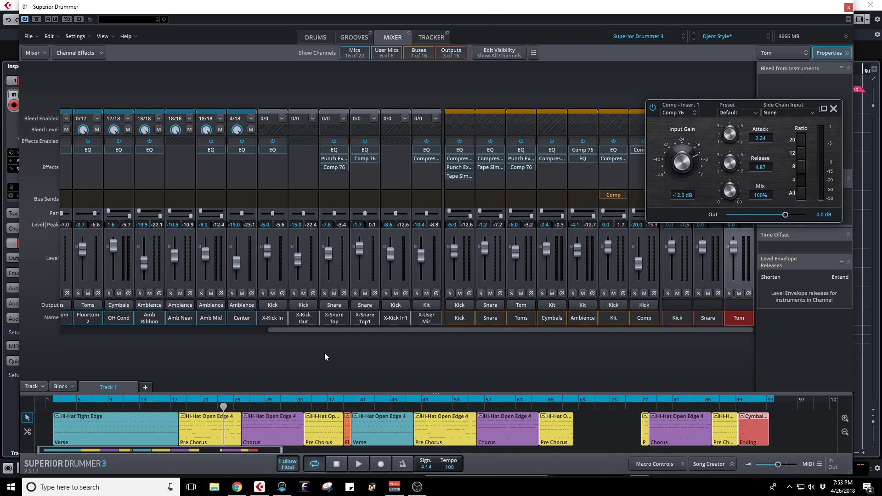
key(space)
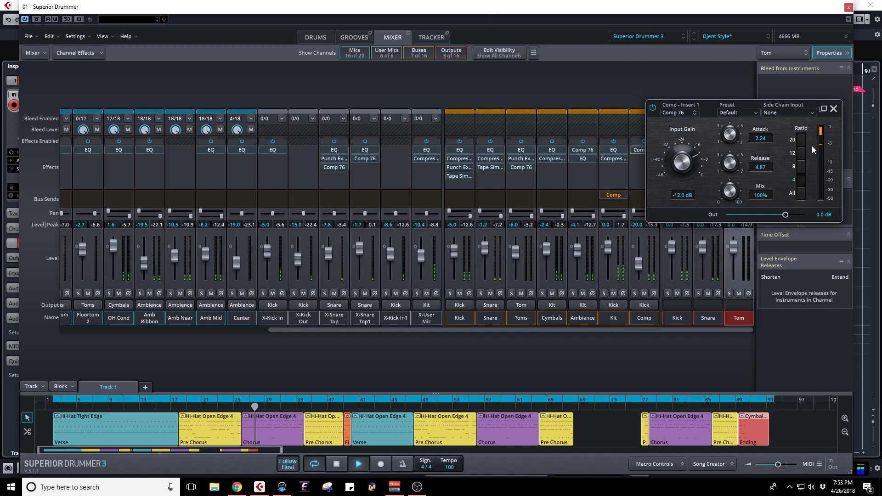
click(835, 110)
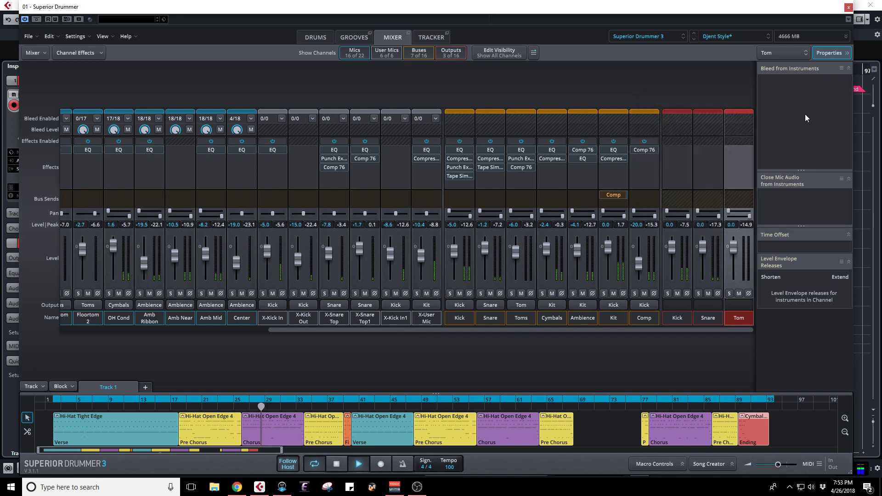
click(615, 195)
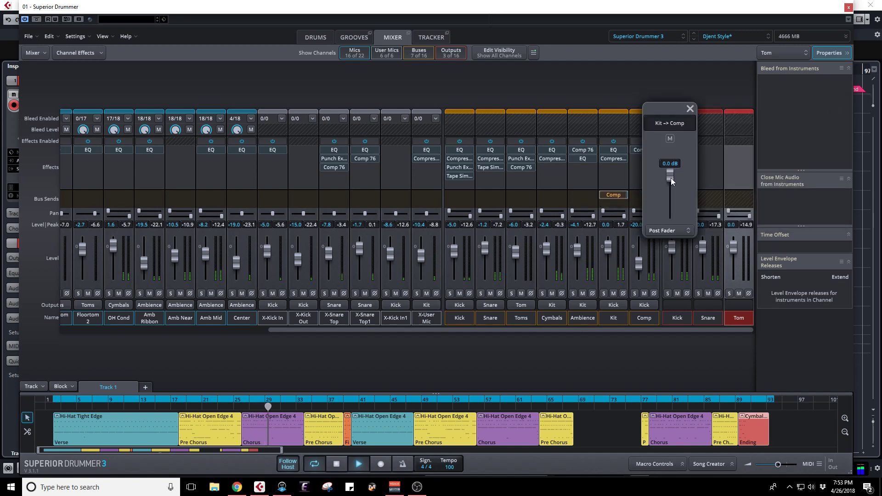
click(690, 109)
click(635, 293)
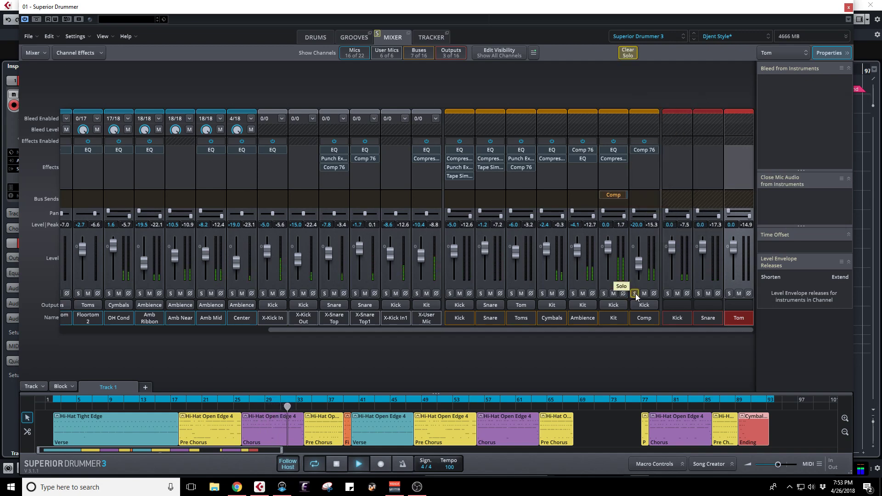
key(space)
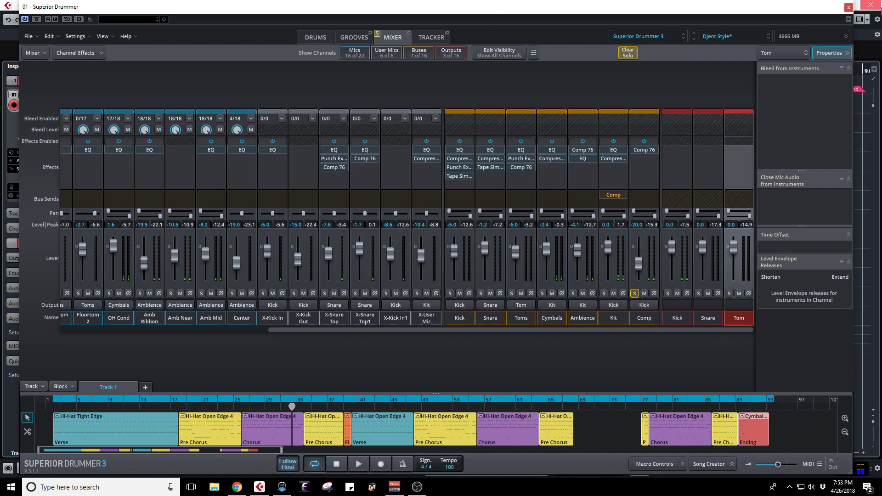
Step: Switch to the Cubase project, mute the Bass folder track and reopen the Superior Drummer instrument
click(849, 8)
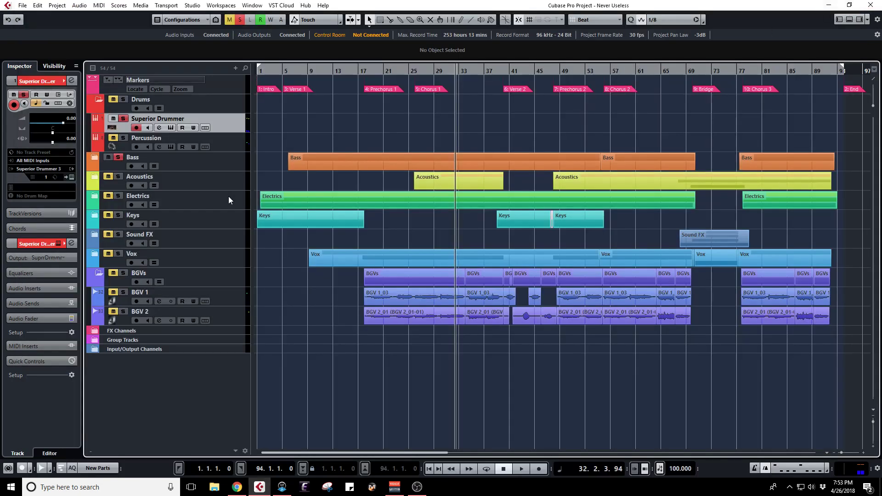
click(109, 158)
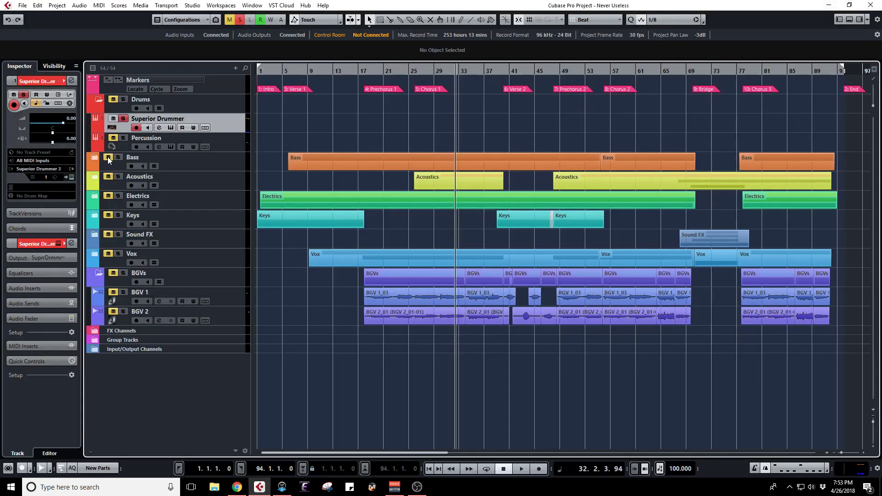
click(173, 129)
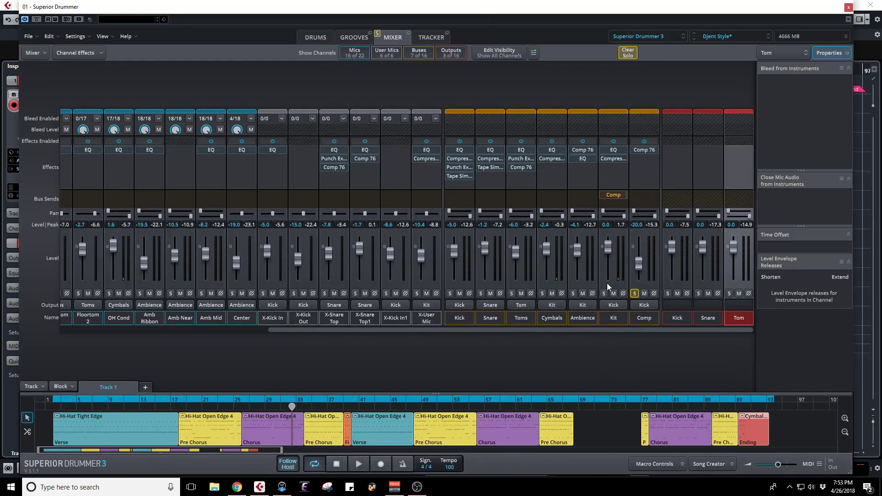
Step: Play the song to compare the soloed Kit bus with and without the Comp bus, and clear both solos
key(space)
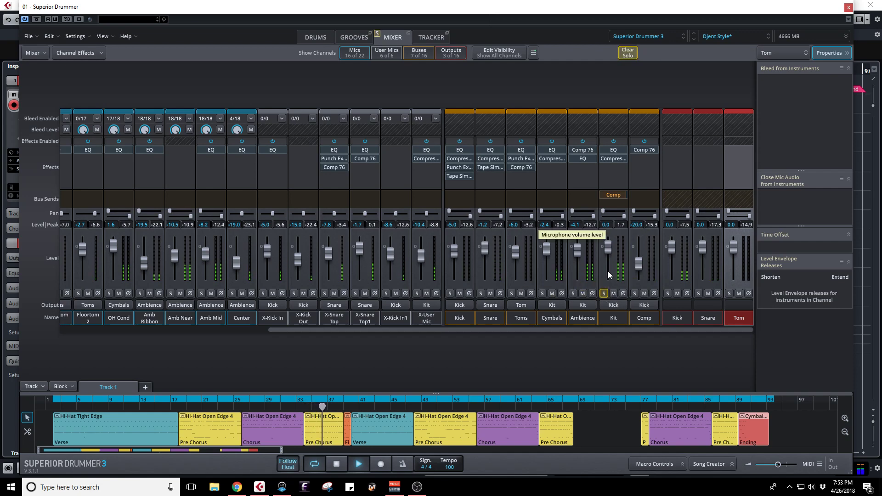
click(635, 293)
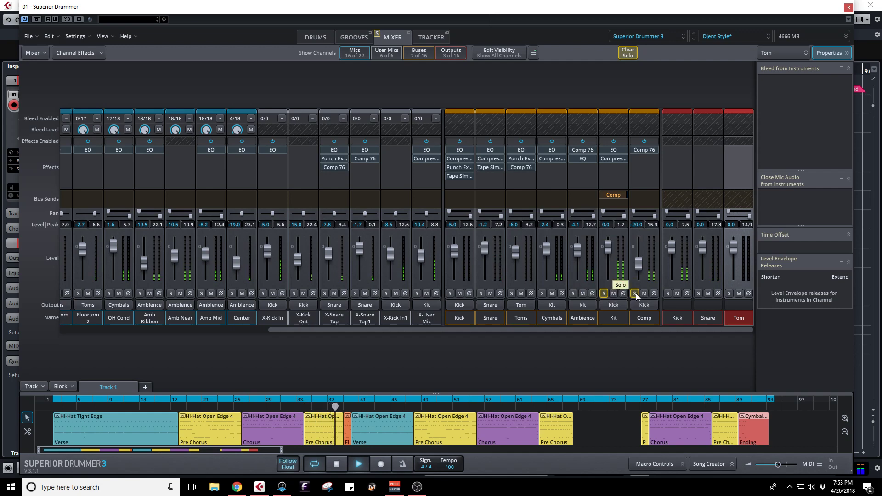
click(635, 293)
click(635, 294)
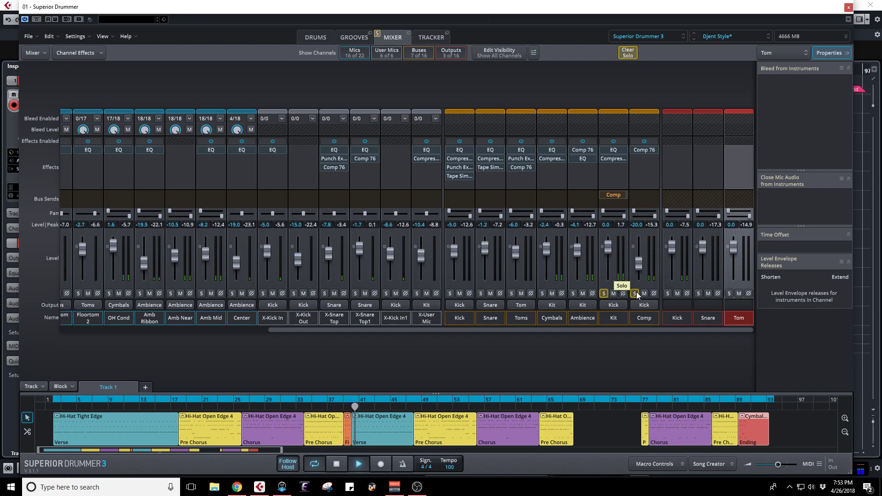
click(637, 293)
click(605, 293)
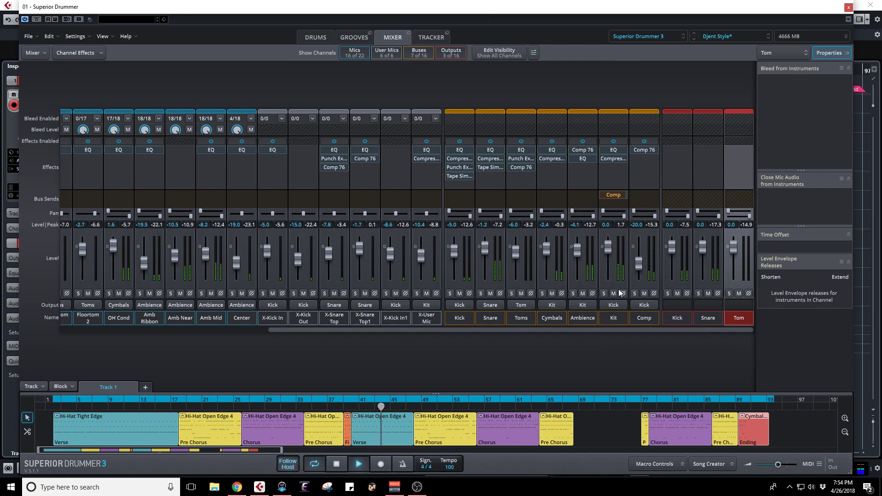
Step: Route the Kick, Snare and Toms buses to the Kit bus
click(459, 304)
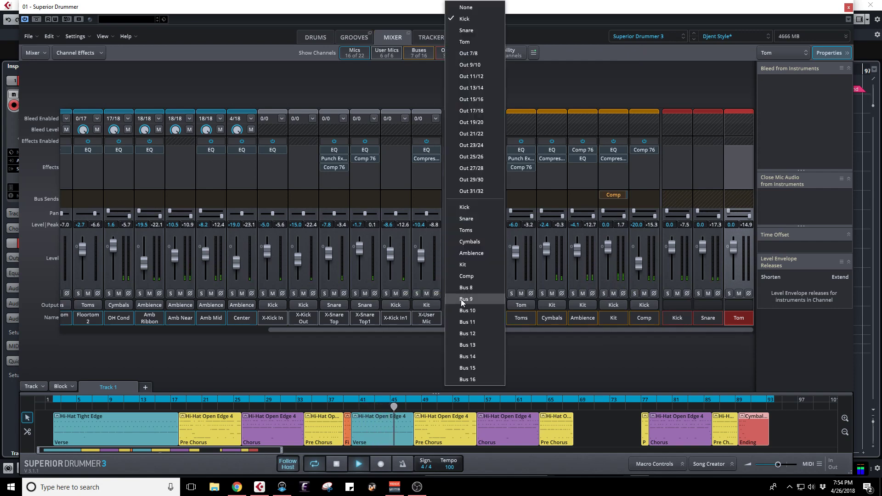
click(473, 265)
click(490, 304)
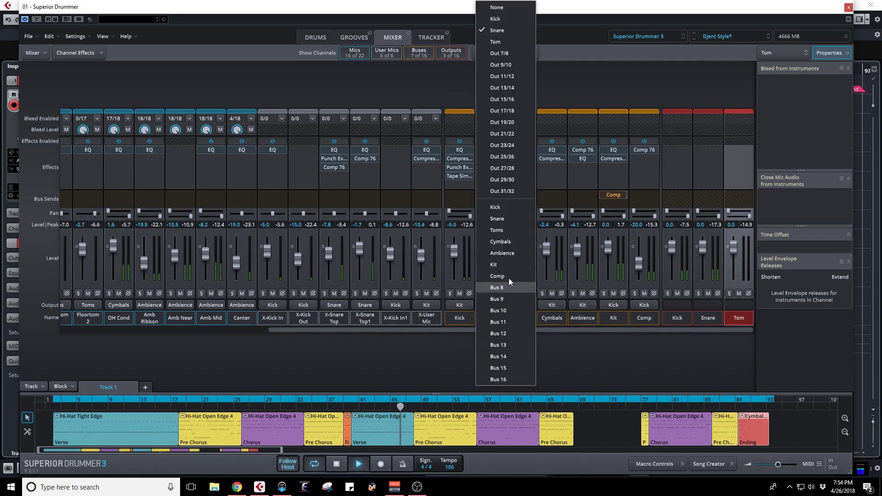
click(505, 264)
click(523, 305)
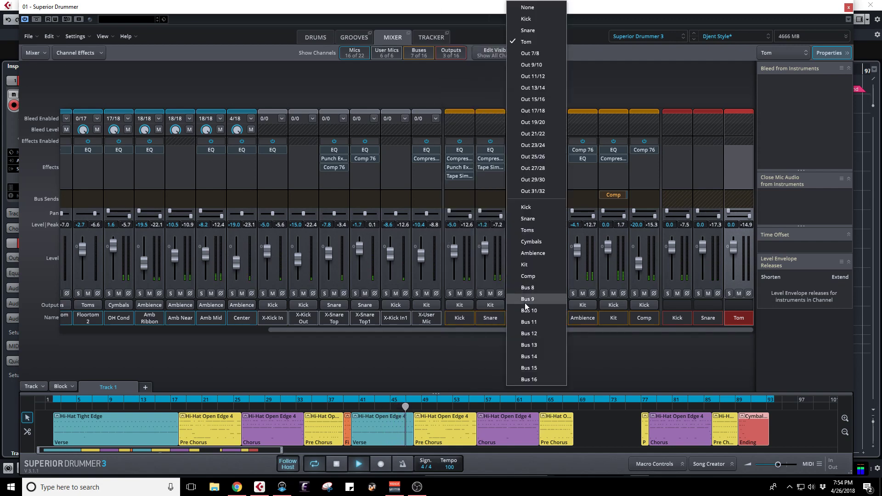
click(536, 266)
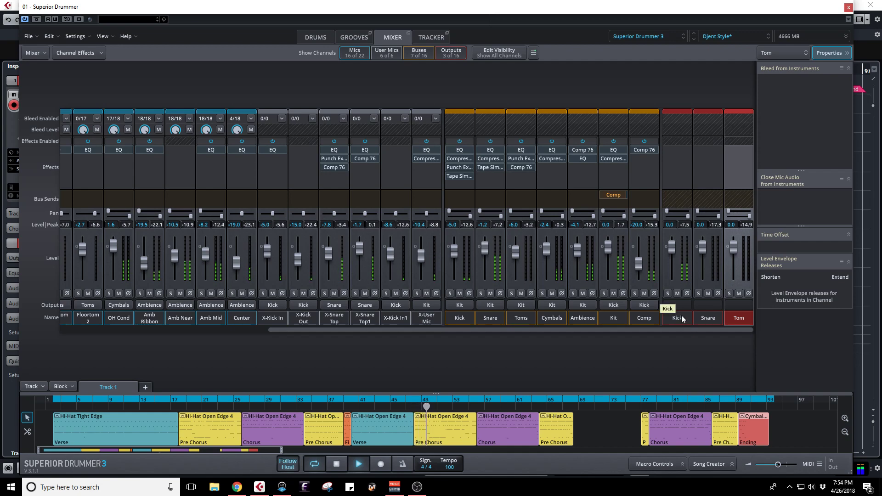
Step: Route the Kick, Snare and Toms buses back to their separate Kick, Snare and Tom outputs
click(460, 305)
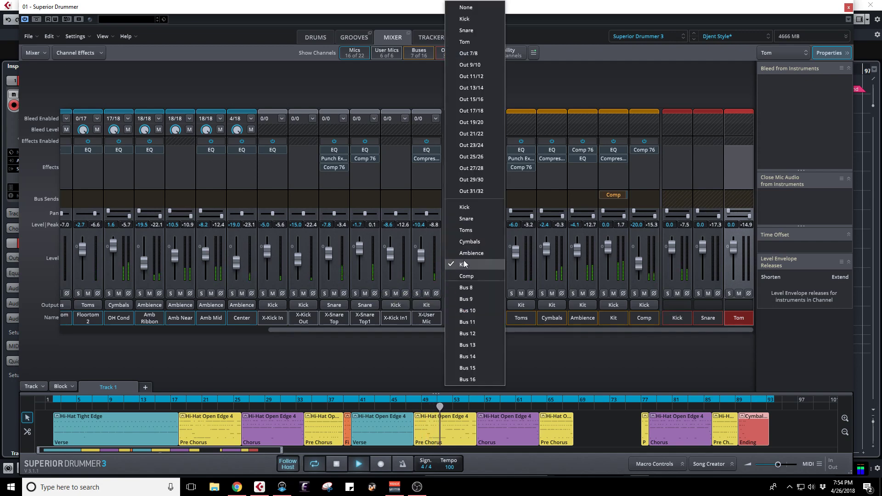
click(465, 19)
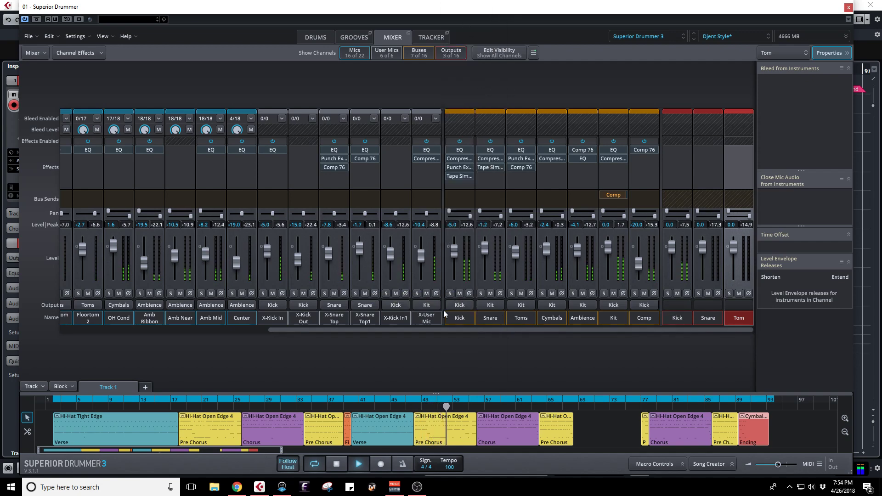
click(495, 306)
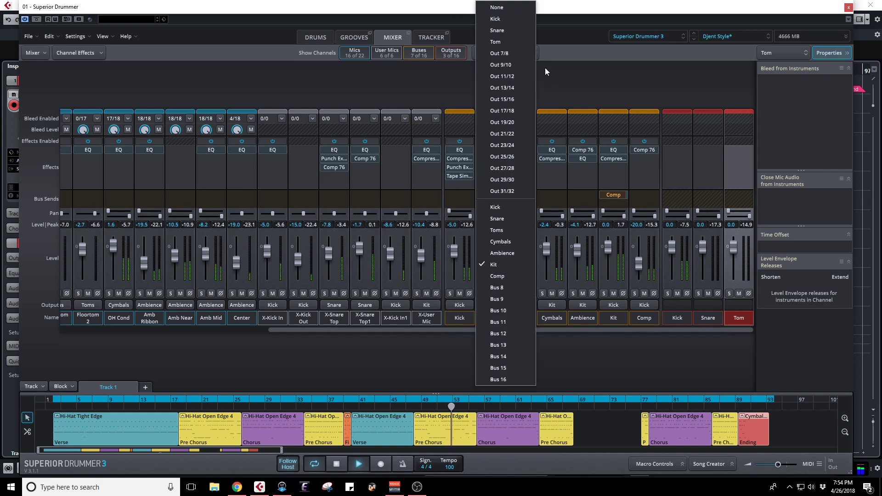
click(504, 31)
click(520, 305)
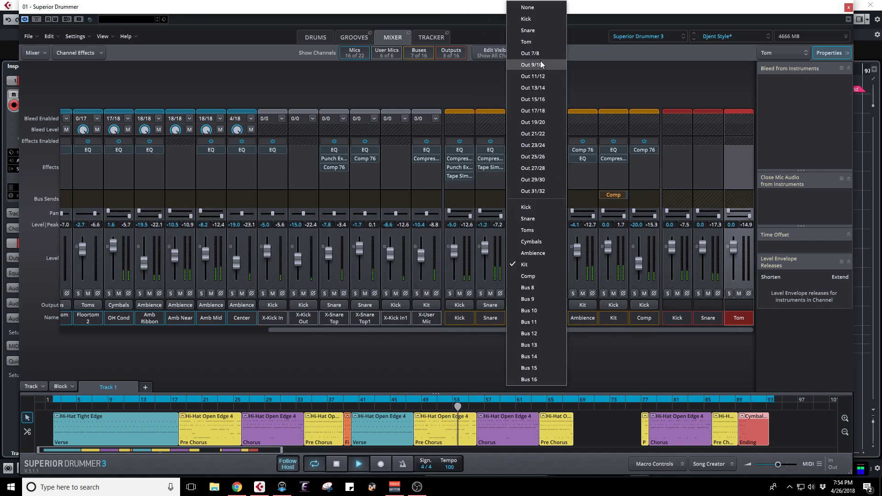
click(527, 42)
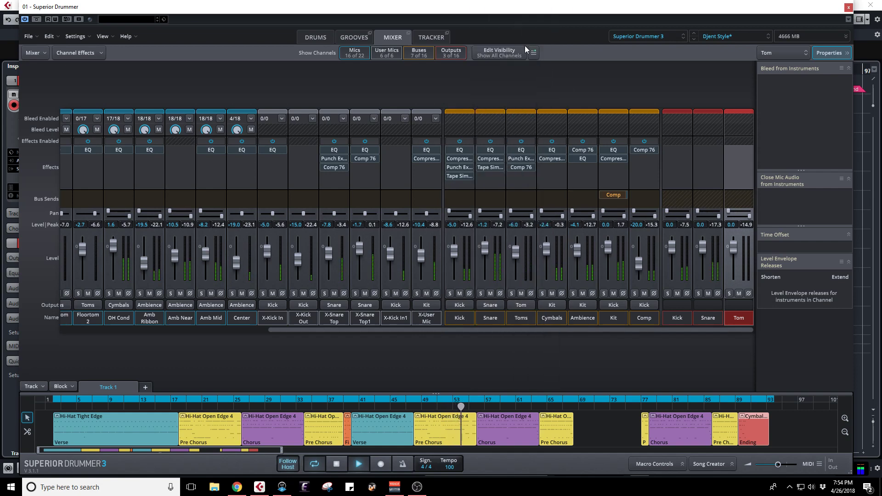
Step: Route the Cymbals bus to Out 7/8 and rename that output channel OH
click(553, 306)
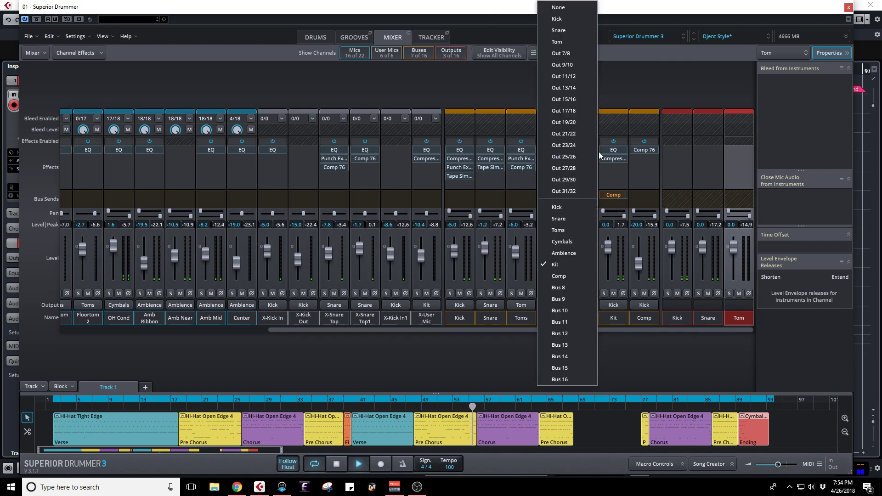
click(570, 54)
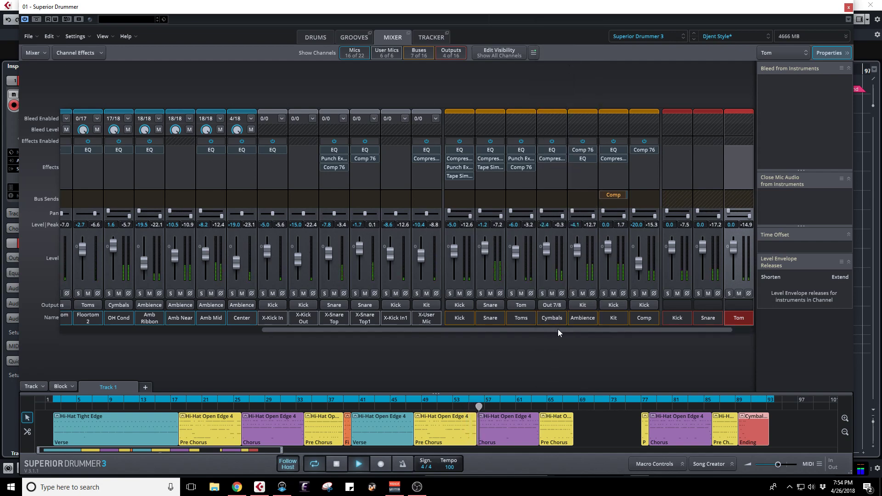
drag(558, 329, 579, 329)
double_click(739, 318)
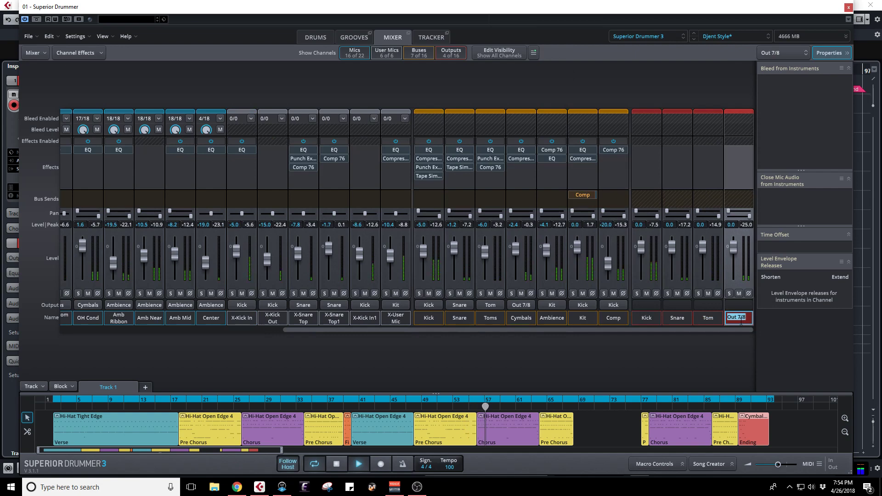
text(C)
key(BackSpace)
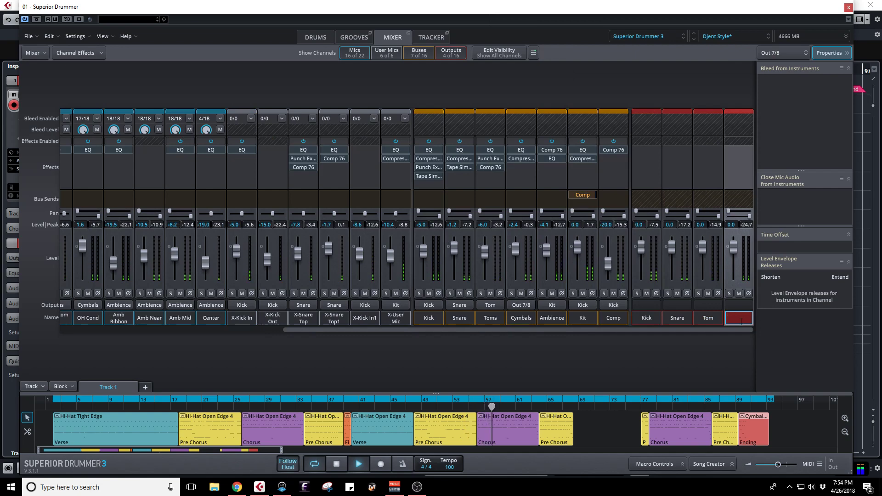
text(OH)
key(Return)
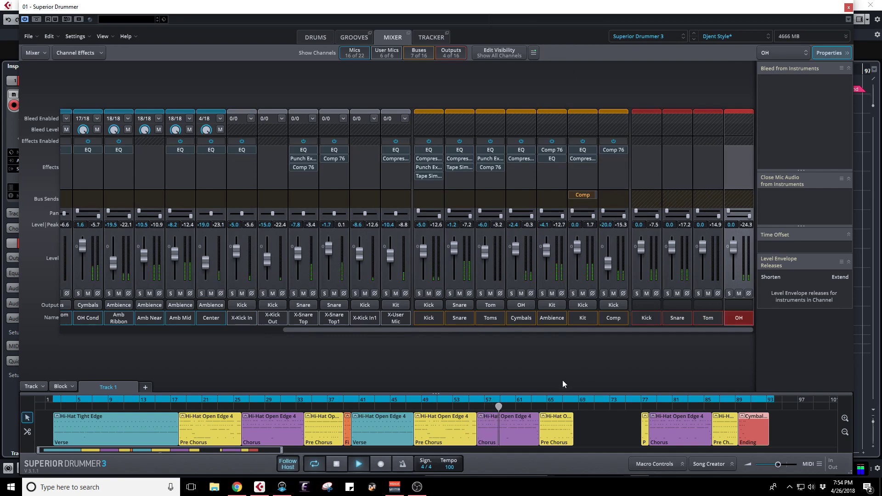
Step: Route the Ambience bus to Out 9/10 and rename that output channel Room
click(553, 305)
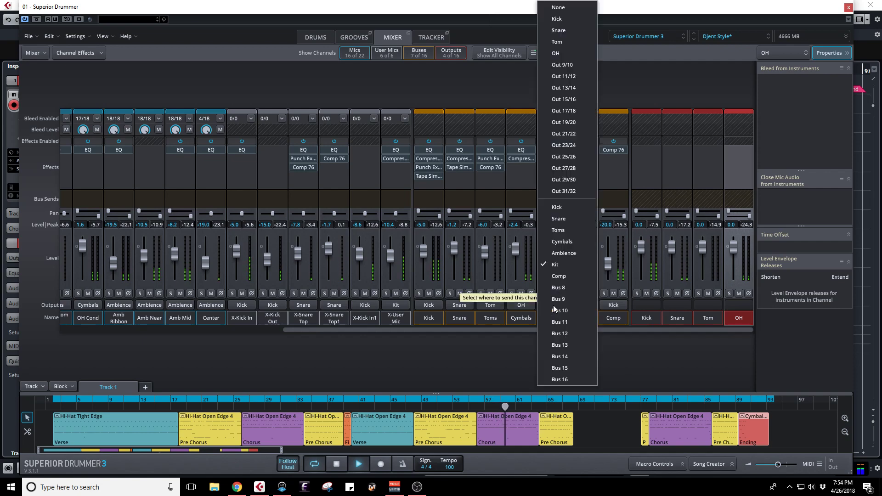
click(566, 69)
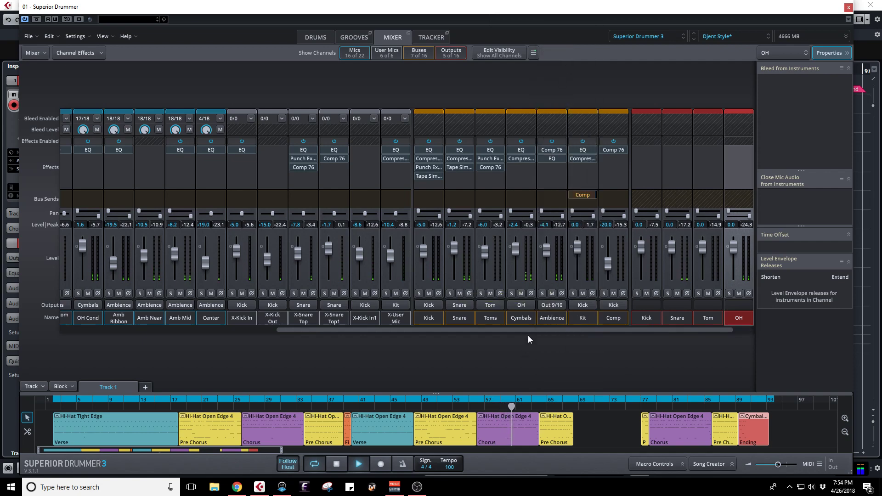
double_click(736, 318)
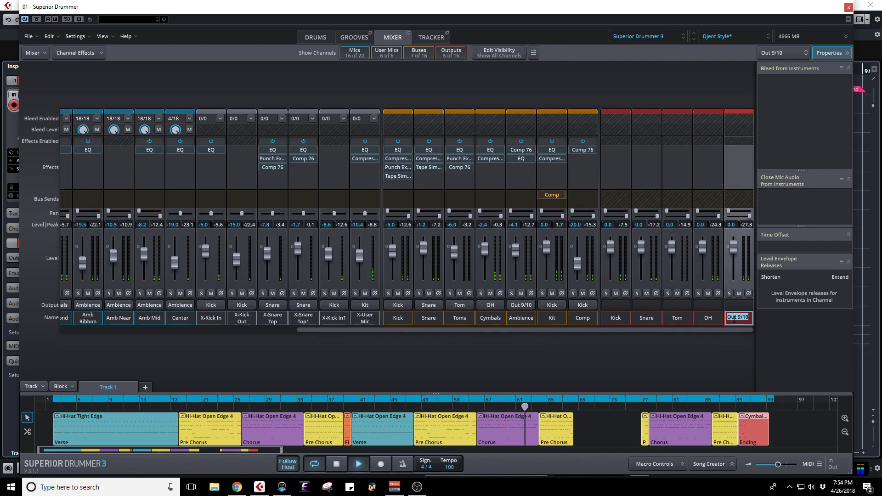
text(Room)
key(Return)
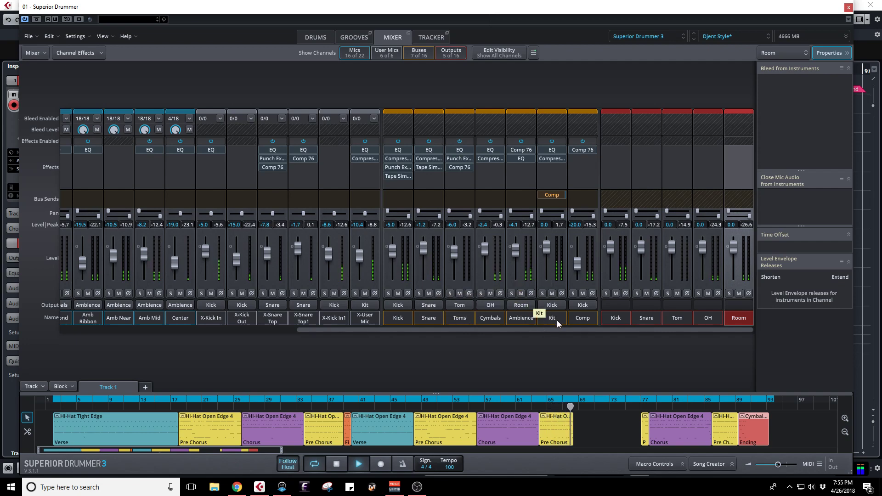
Step: Solo the Kit bus and examine the output routing across all the microphone channels
click(542, 294)
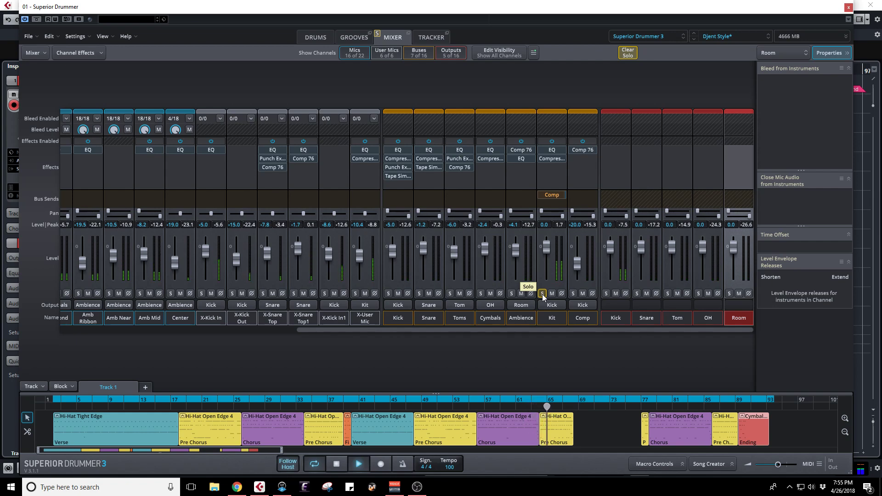
drag(396, 329, 69, 330)
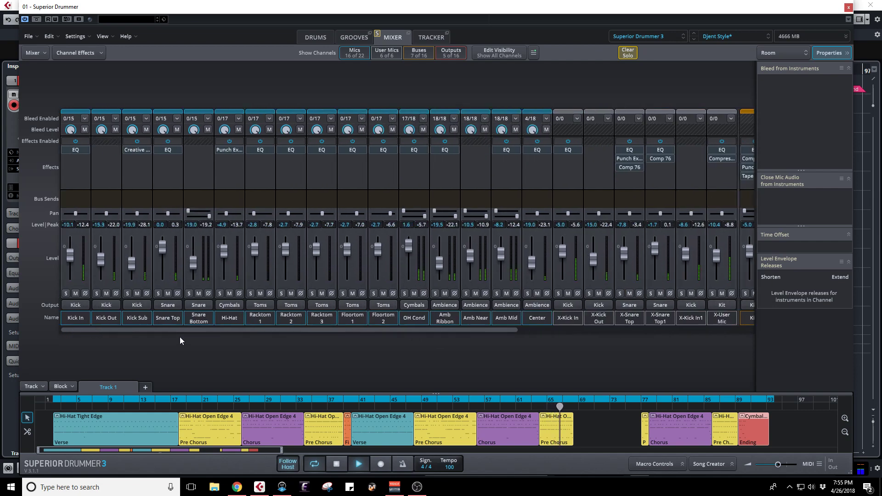
drag(178, 330, 429, 329)
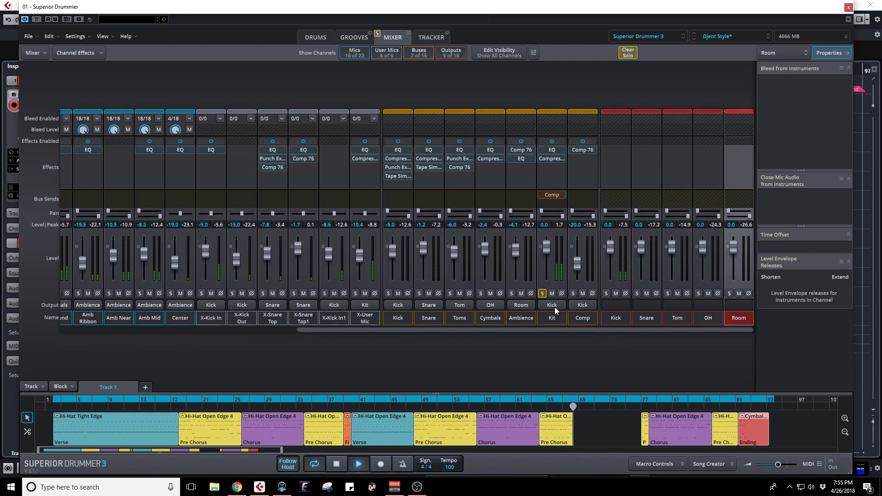
Step: Solo the X-User Mic channel alongside the Kit bus and restart playback to check which channels receive its signal
drag(539, 329, 534, 329)
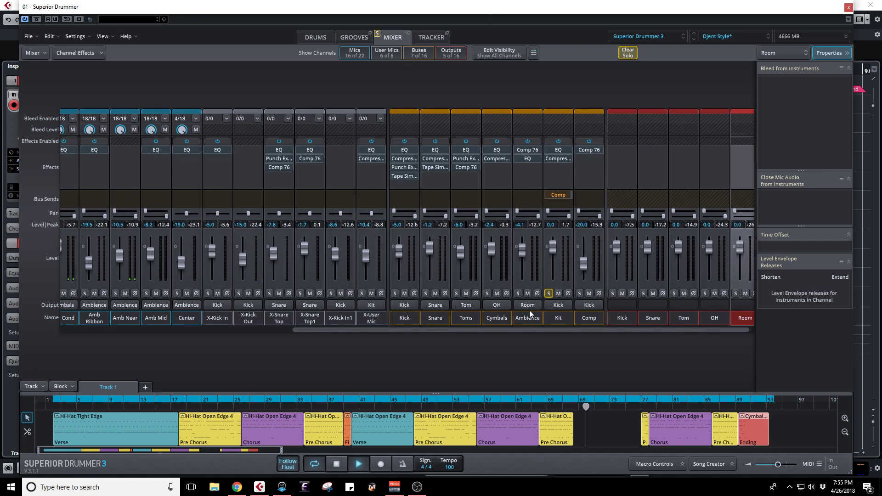
drag(360, 330, 336, 330)
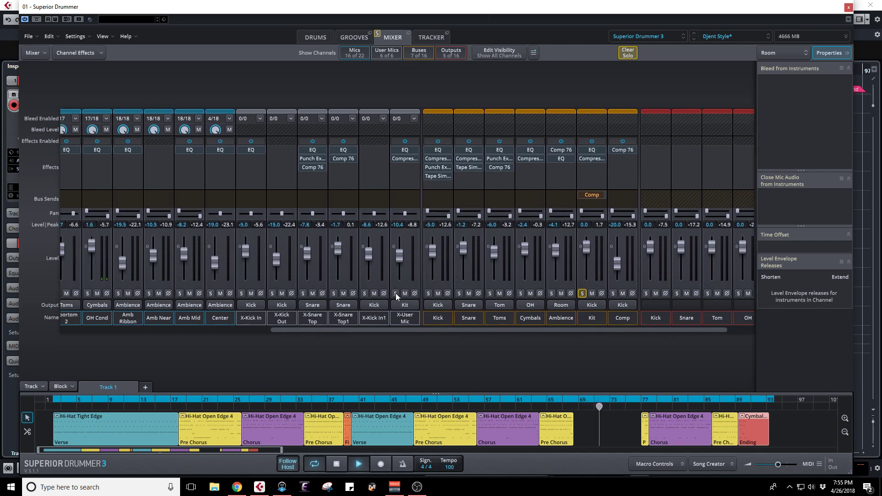
key(space)
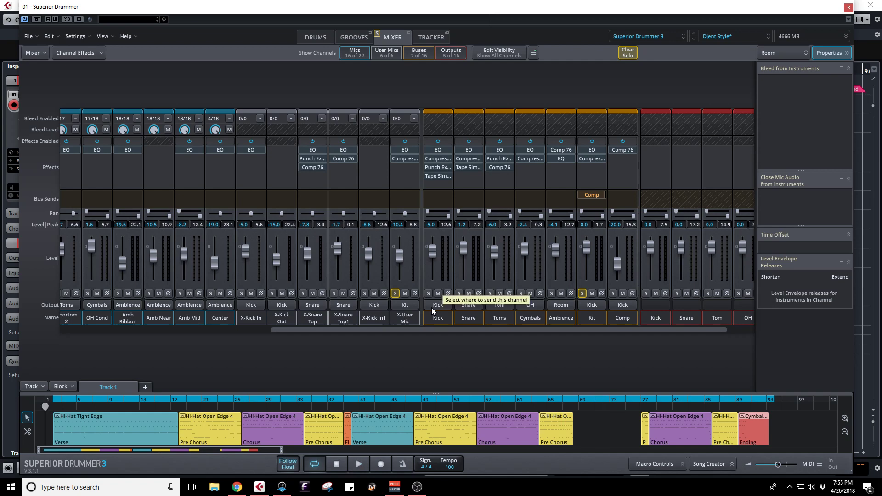
key(space)
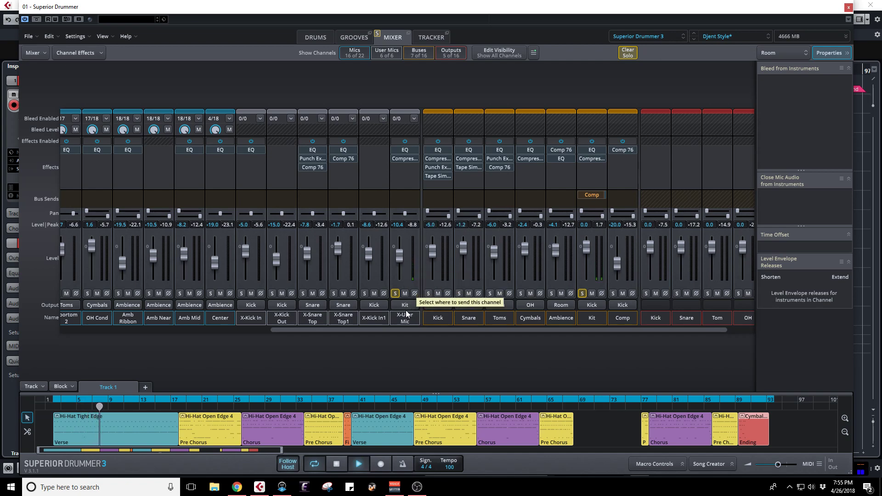
drag(374, 330, 421, 344)
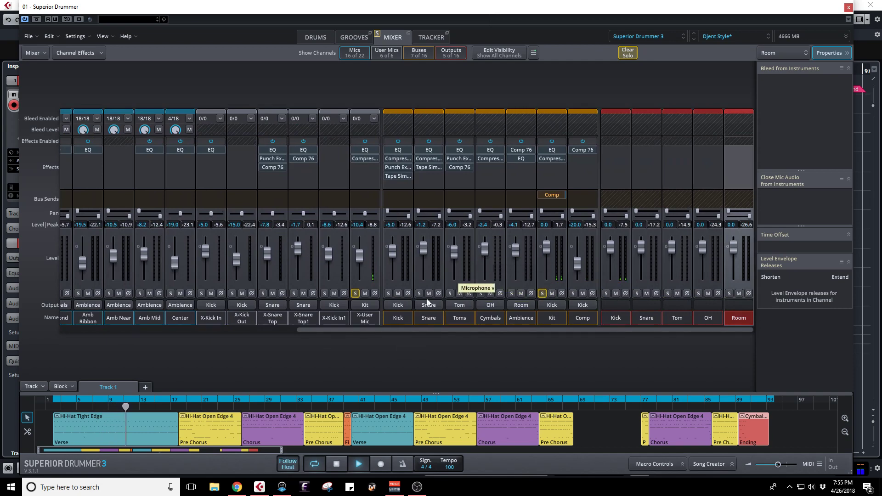
Step: Compare the Kit bus with the X-User Mic channel muted and soloed, and clear the mute and both solos
click(358, 293)
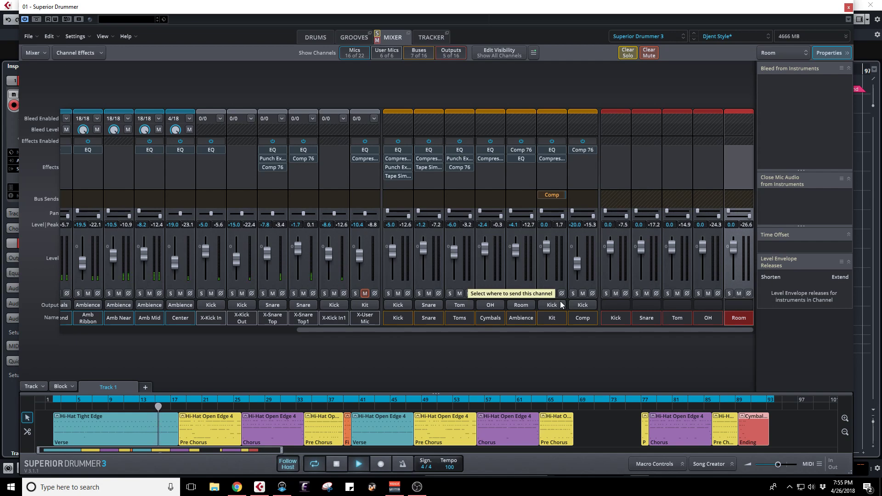
click(355, 293)
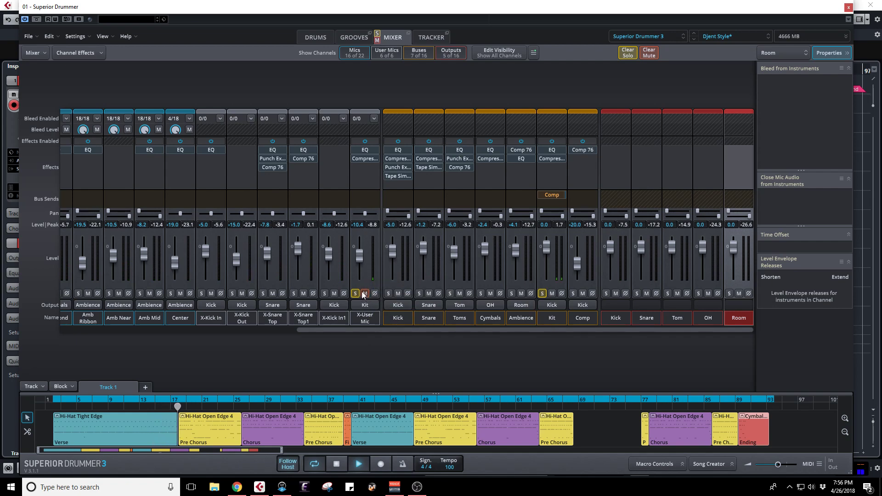
click(365, 293)
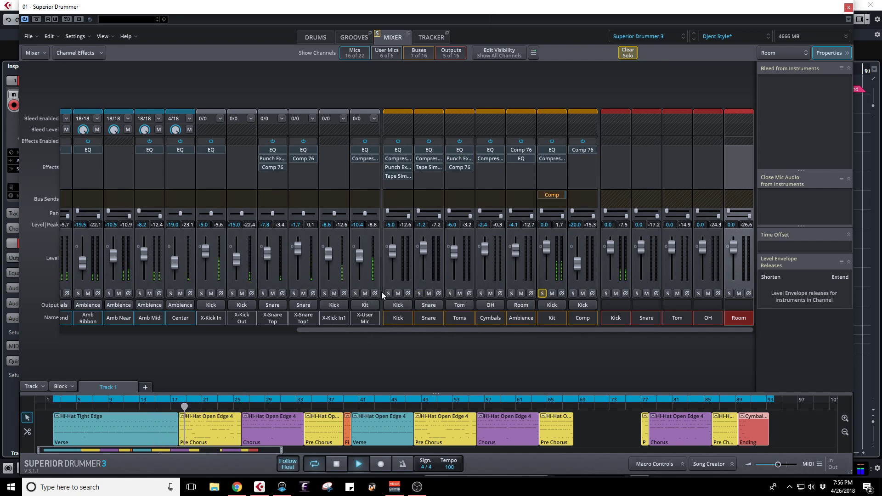
click(542, 293)
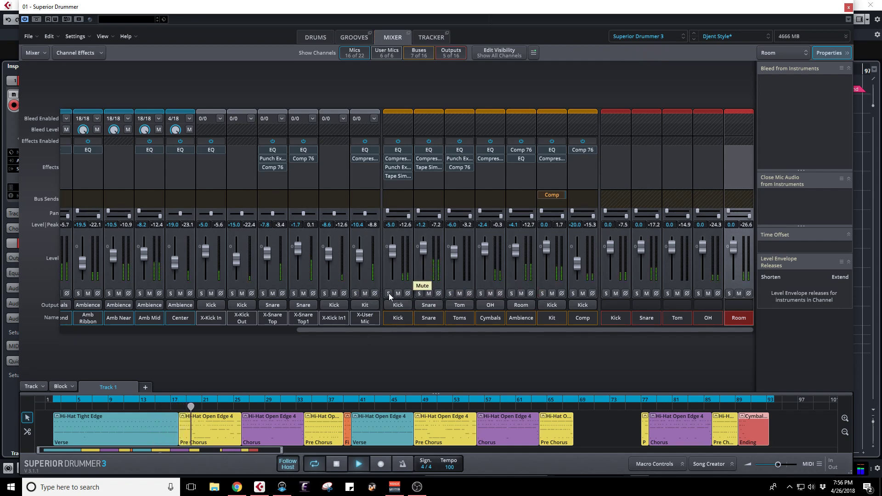
Step: Solo the Kick bus and route the X-User Mic channel to the Kick output
click(389, 294)
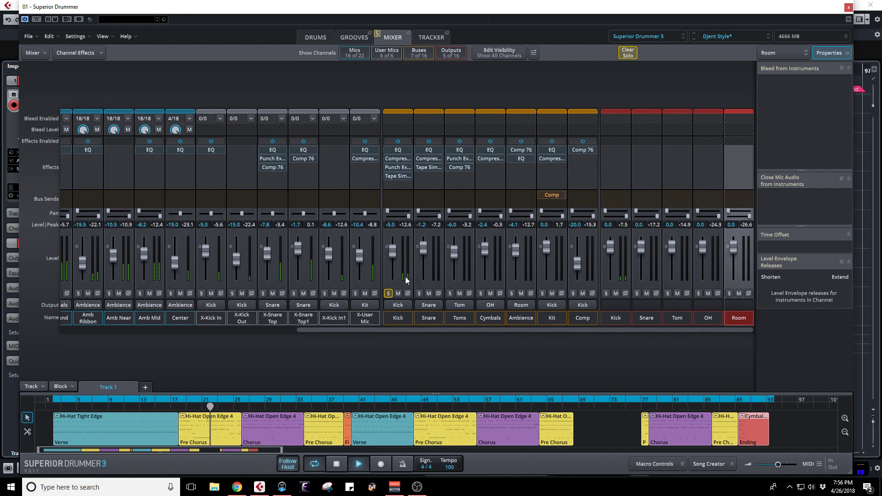
click(365, 305)
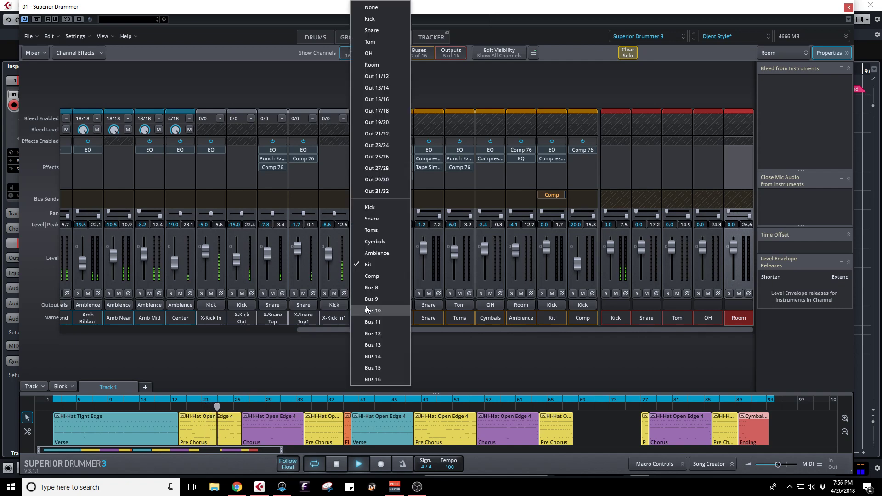
click(374, 19)
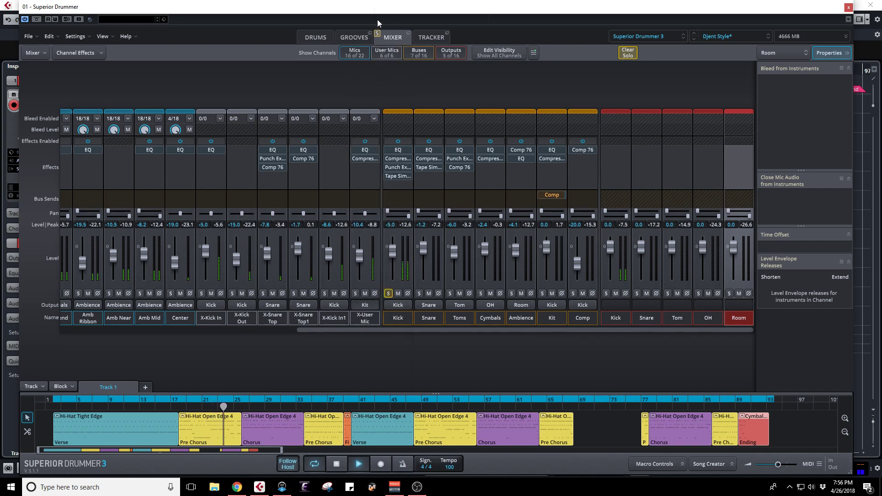
Step: Solo the Kick output, compare it with the X-User Mic channel muted and unmuted, and clear the solo
click(607, 294)
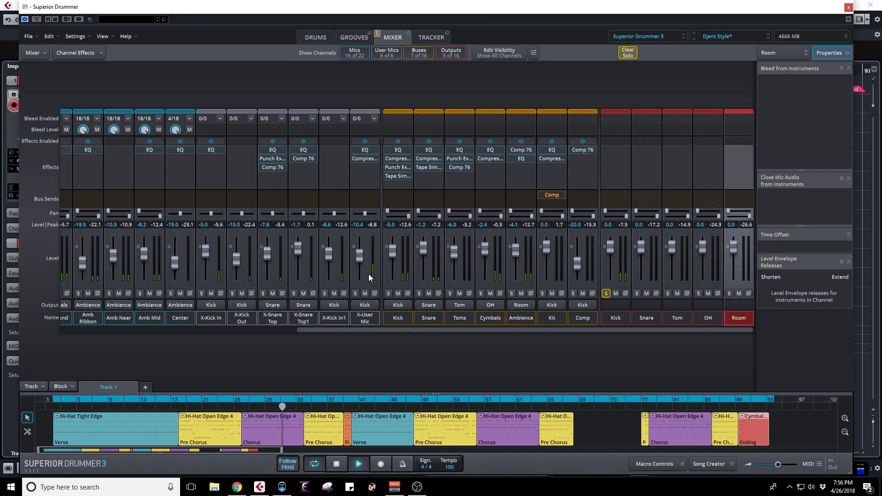
mouse_move(362, 161)
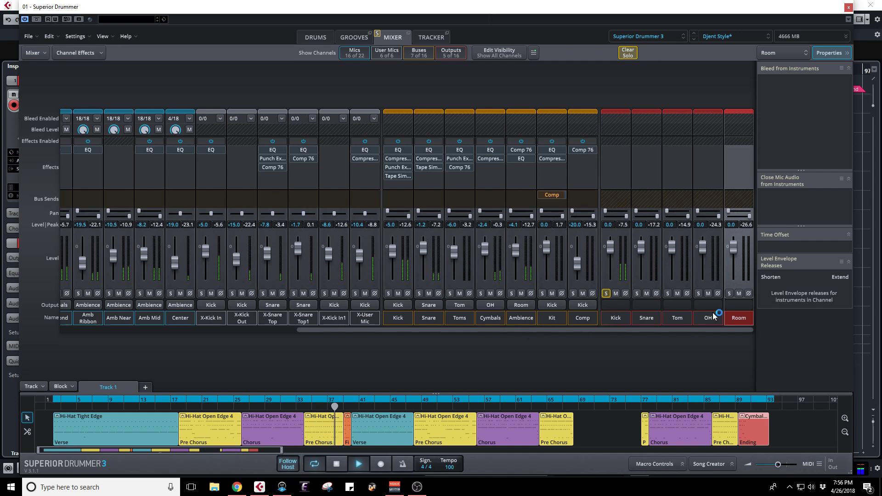
click(615, 293)
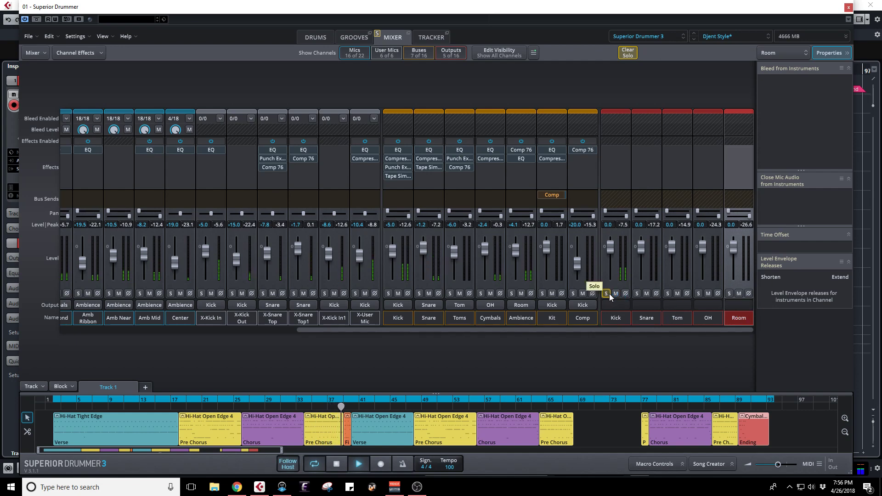
click(613, 294)
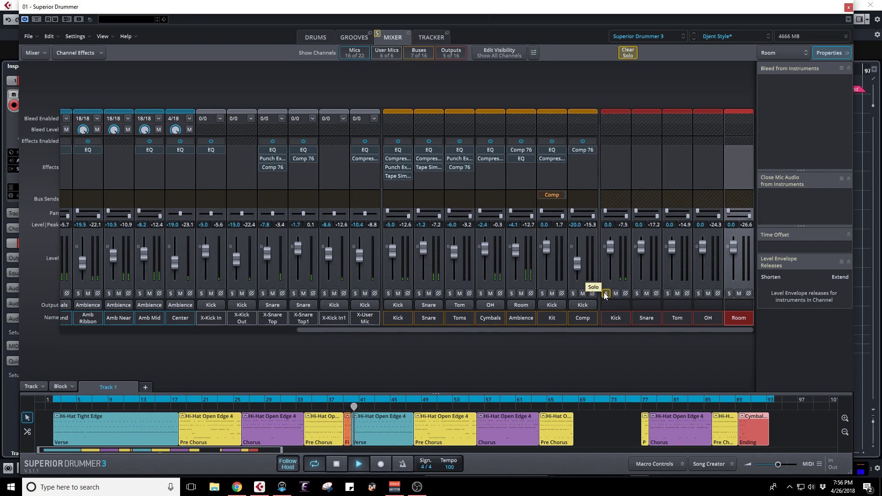
click(365, 294)
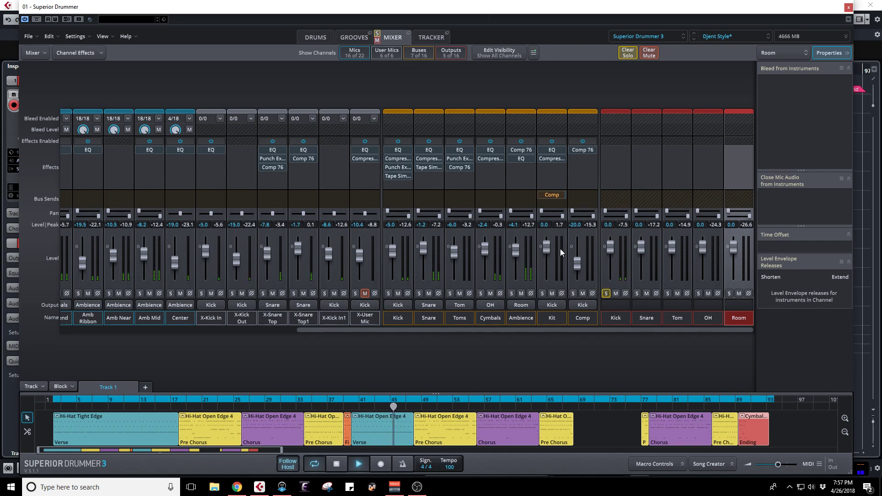
click(365, 294)
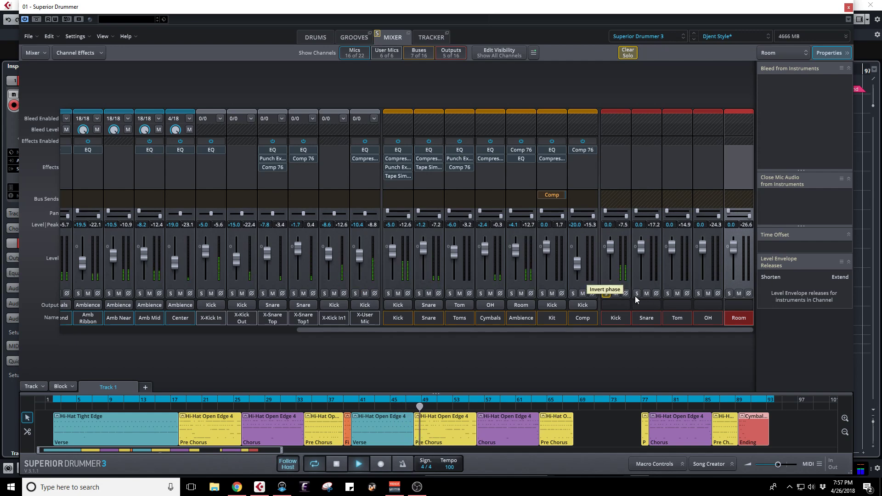
click(607, 293)
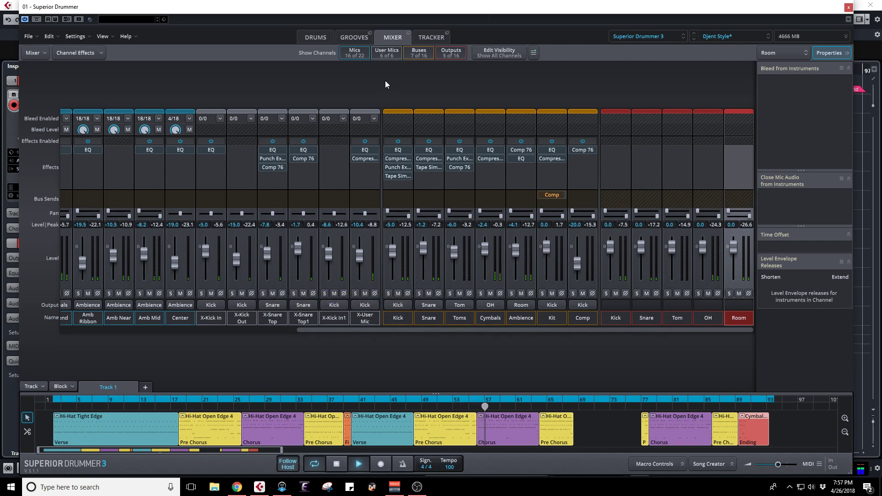
Step: Hide the mic, bus and output channels to examine only the user mics and their output routing
click(351, 52)
click(418, 53)
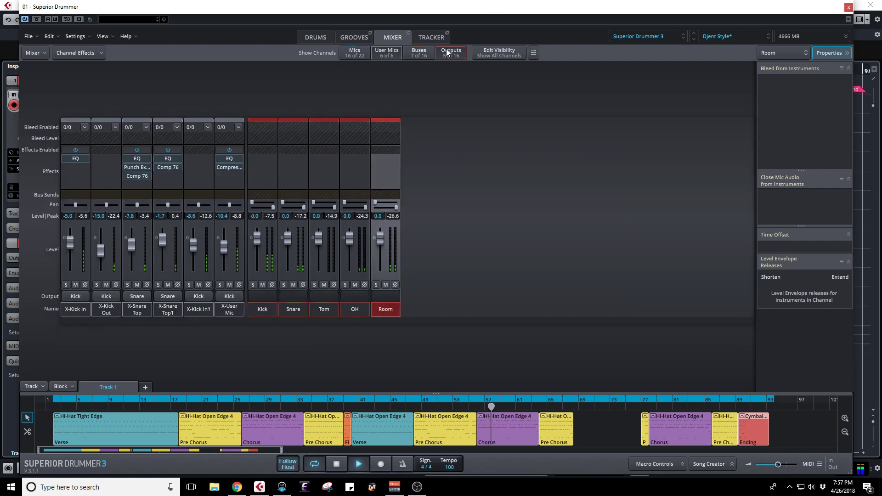
click(447, 53)
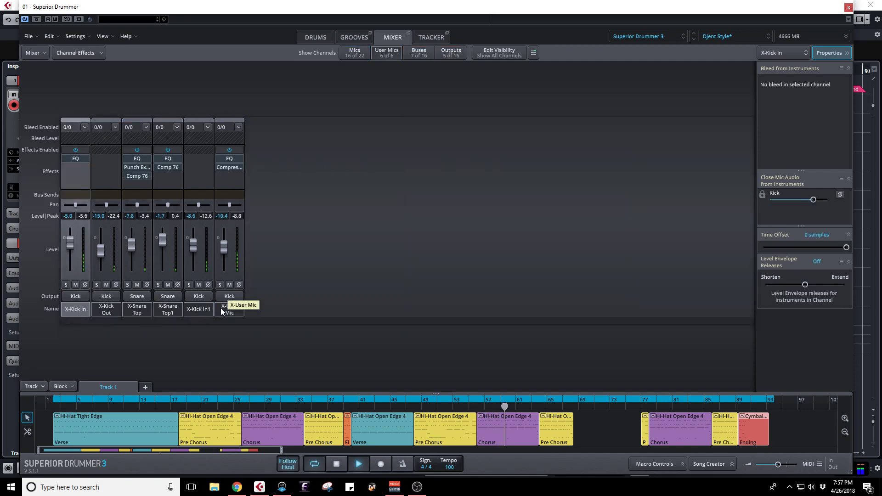
Step: Show the mic, bus and output channels again and hide the user mics in the mixer
click(355, 51)
click(414, 53)
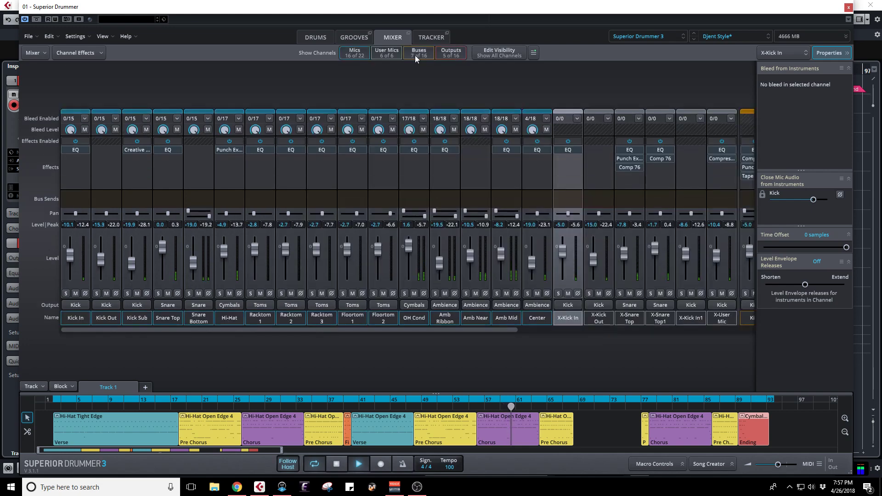
click(384, 53)
click(384, 54)
click(384, 54)
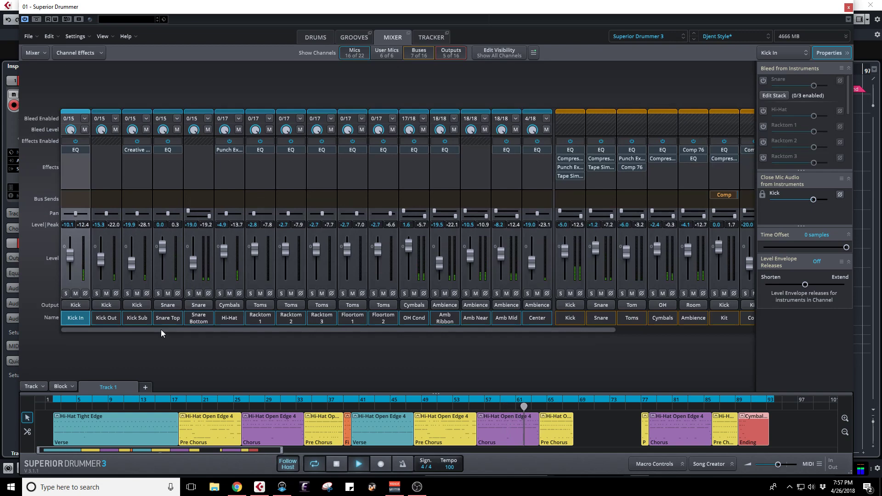
drag(161, 330, 120, 329)
Step: Examine the advanced bounce settings for exporting the song as audio files, including Bounce Output Channels, and close them without bouncing
click(43, 386)
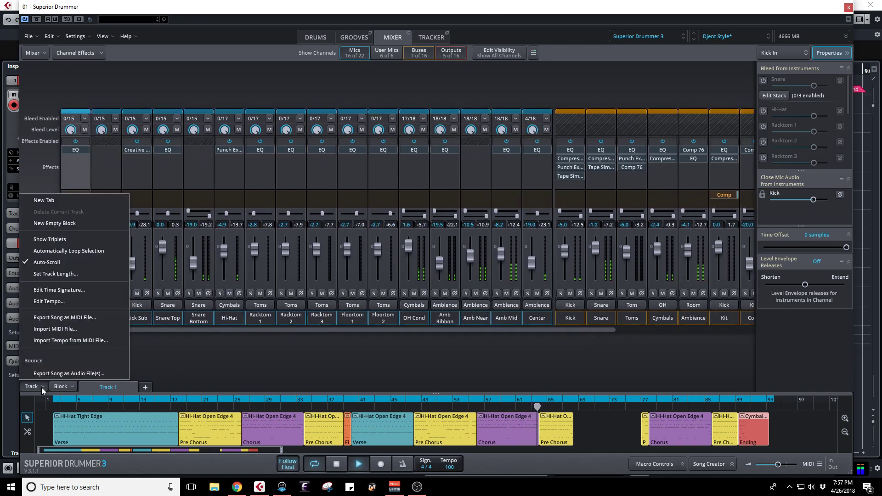
click(44, 376)
click(411, 149)
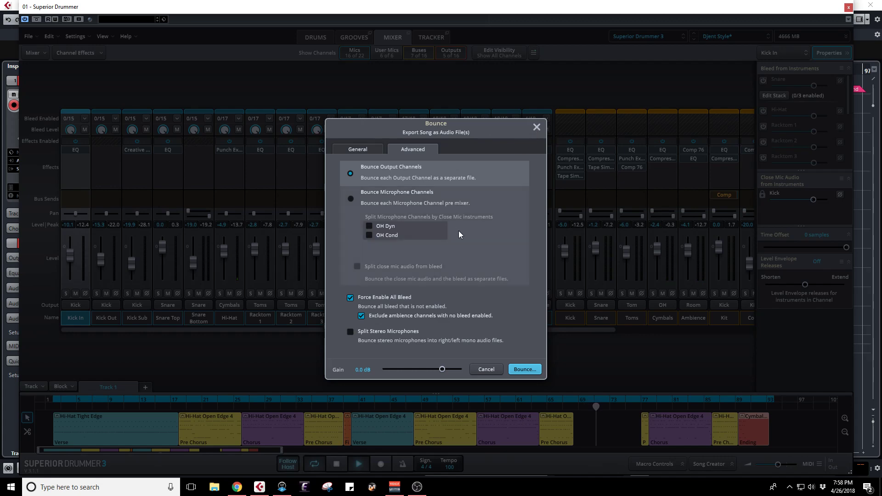
click(537, 128)
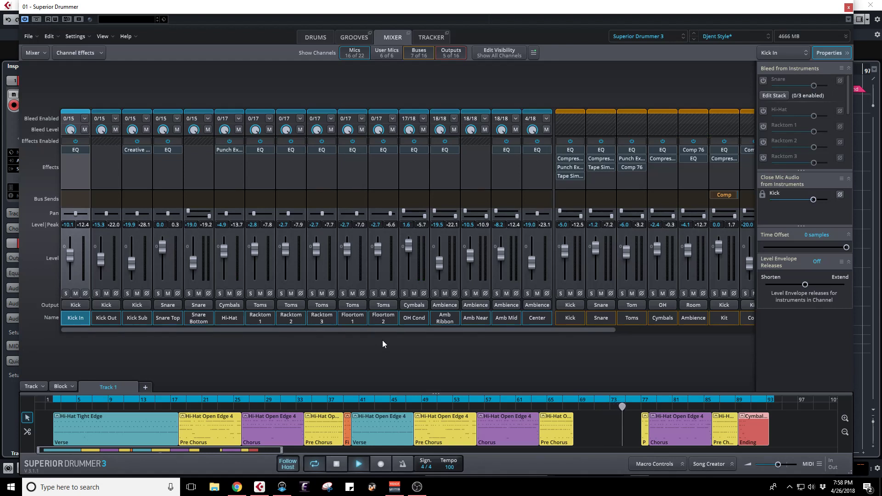
Step: Examine the EQ and Compressor/Limiter inserts on the Kit bus, and look across the mic, bus and output channels
drag(385, 333, 616, 322)
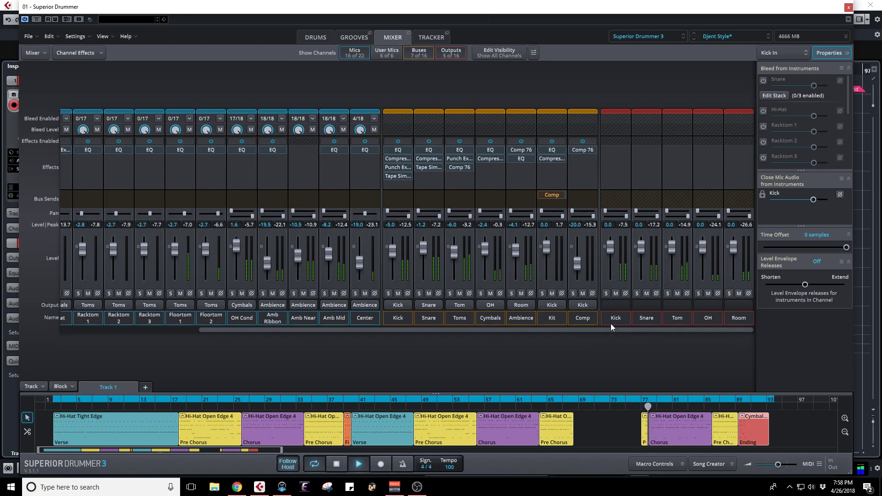
mouse_move(564, 159)
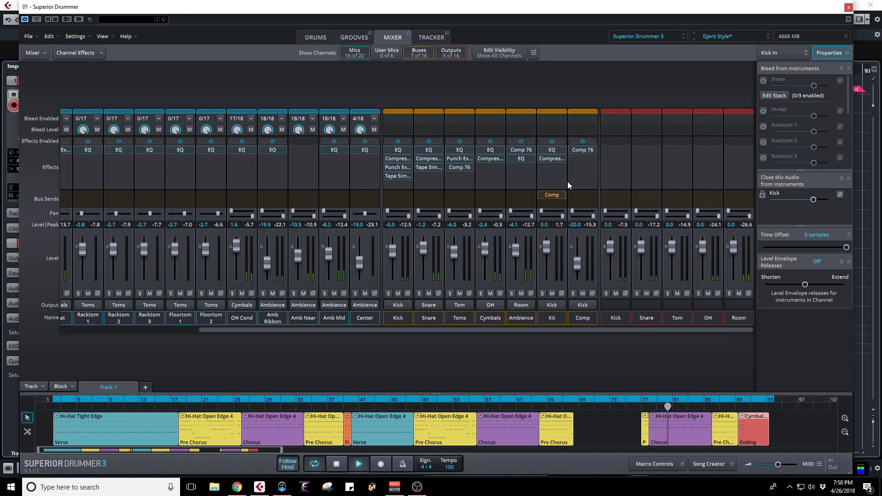
mouse_move(569, 183)
mouse_move(556, 197)
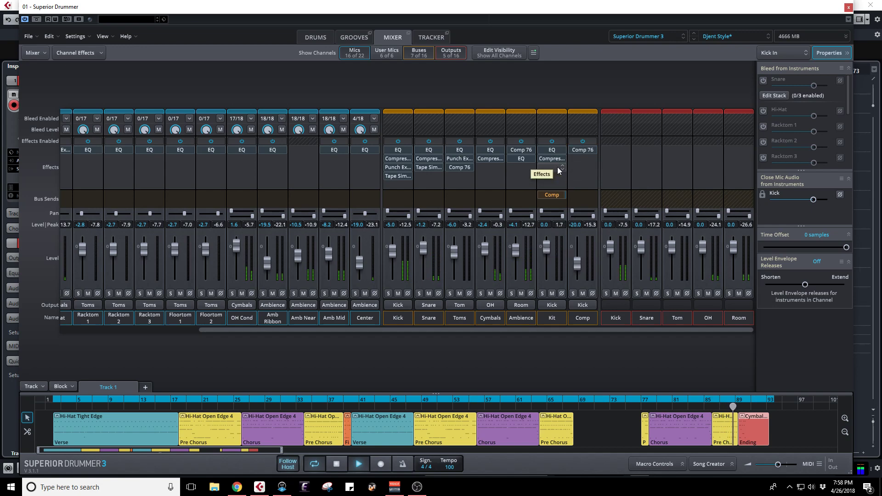
click(556, 152)
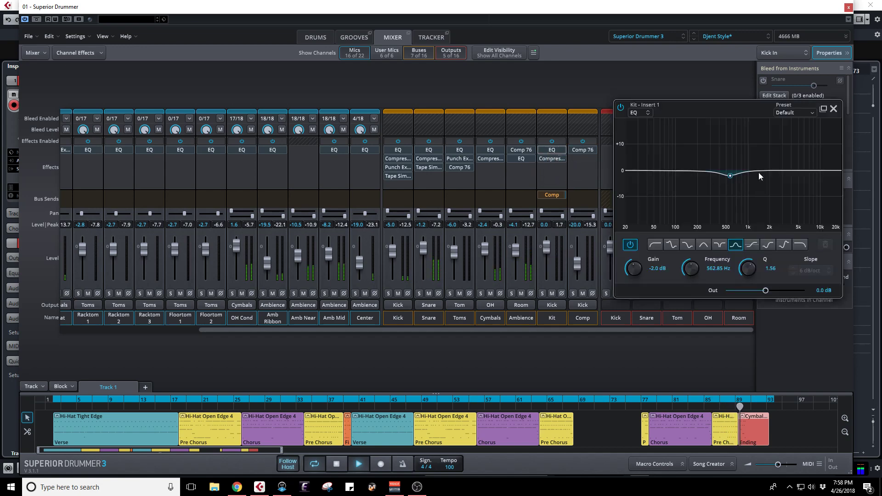
click(833, 109)
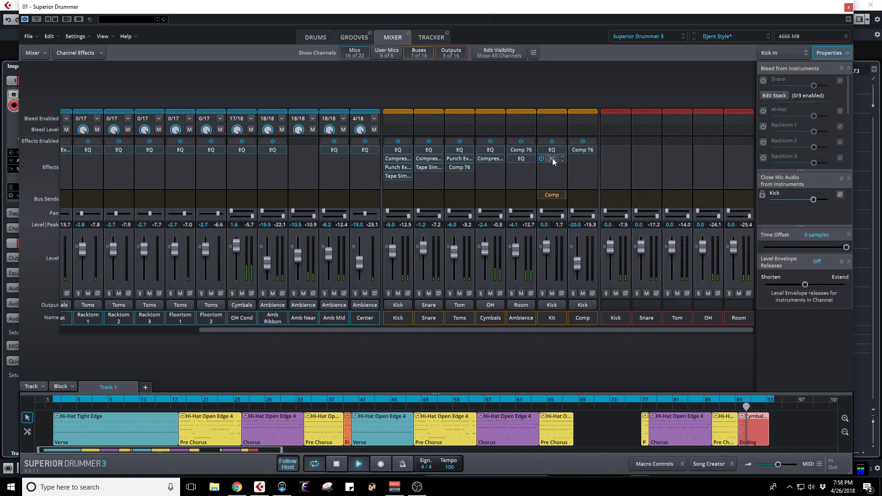
click(553, 158)
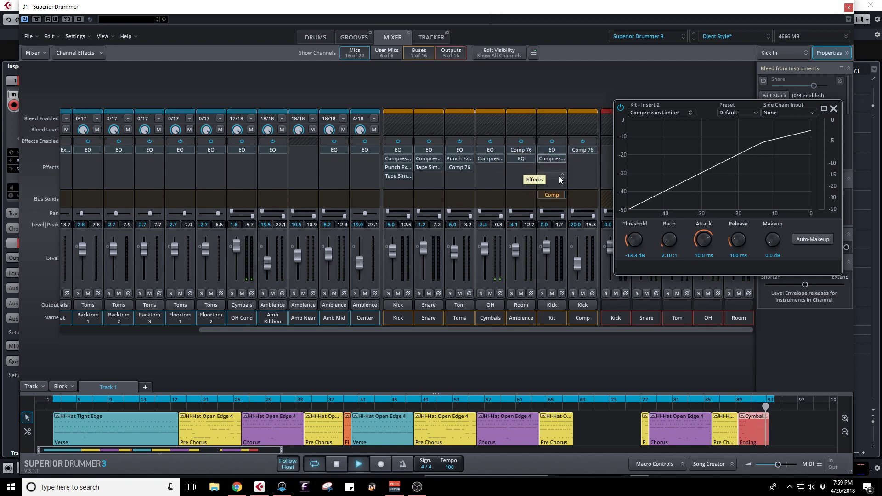
click(834, 108)
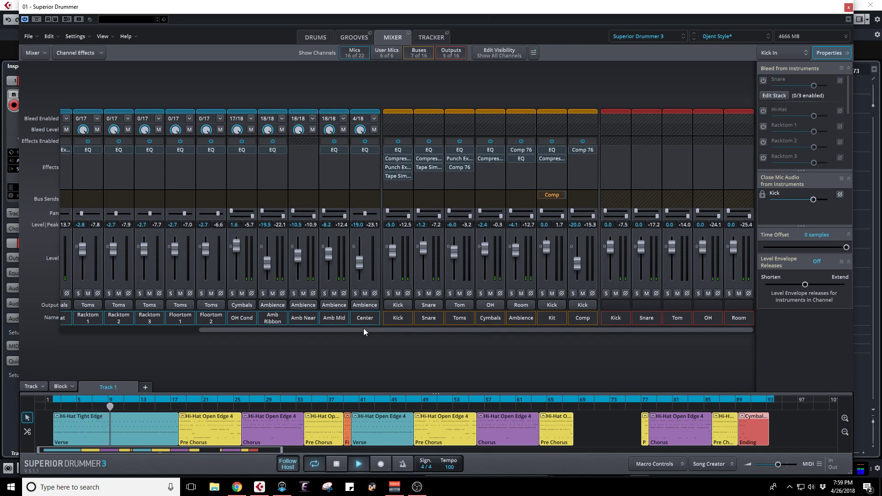
drag(354, 332, 162, 337)
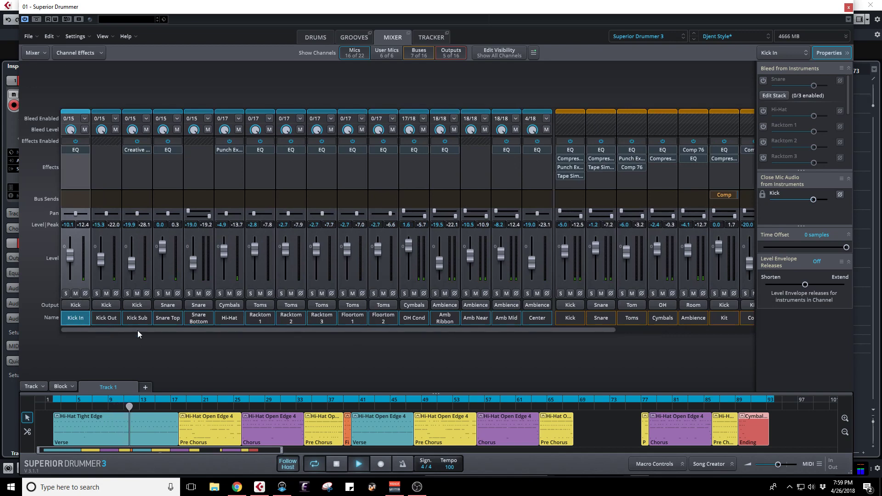
drag(137, 330, 276, 330)
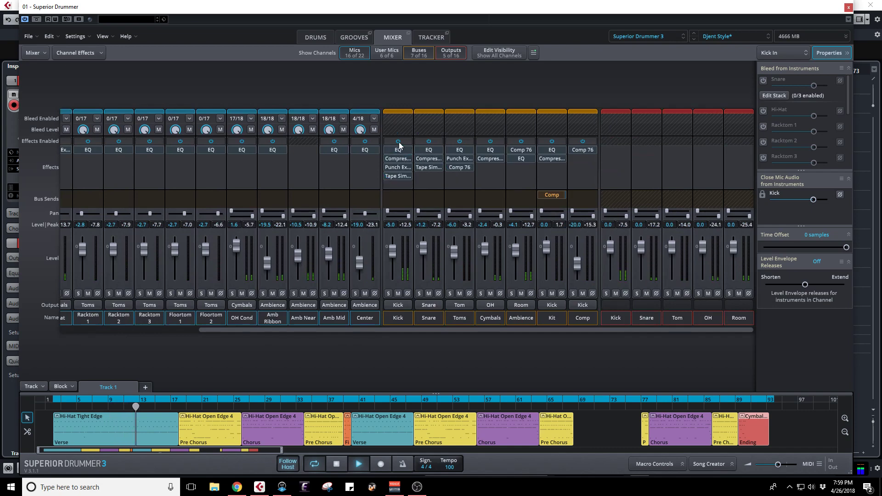
Step: Solo the Kick output and compare its sound with the Kick bus effects bypassed and enabled, leaving them enabled
click(392, 176)
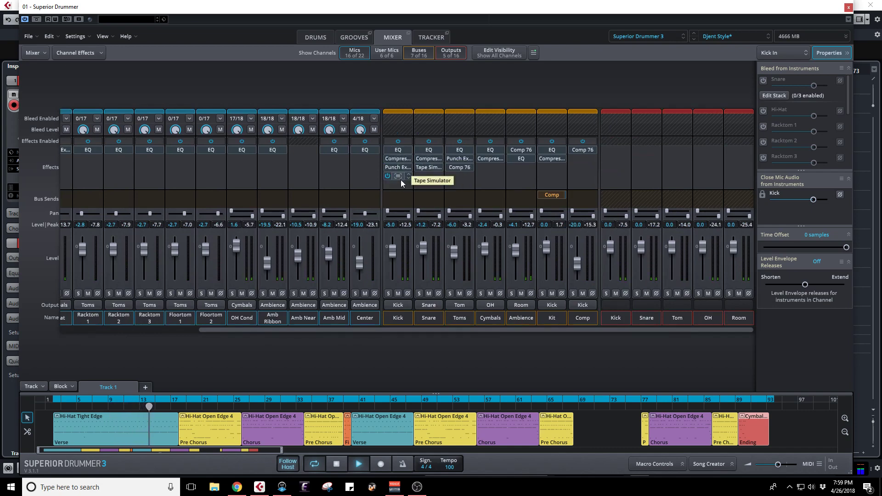
click(398, 142)
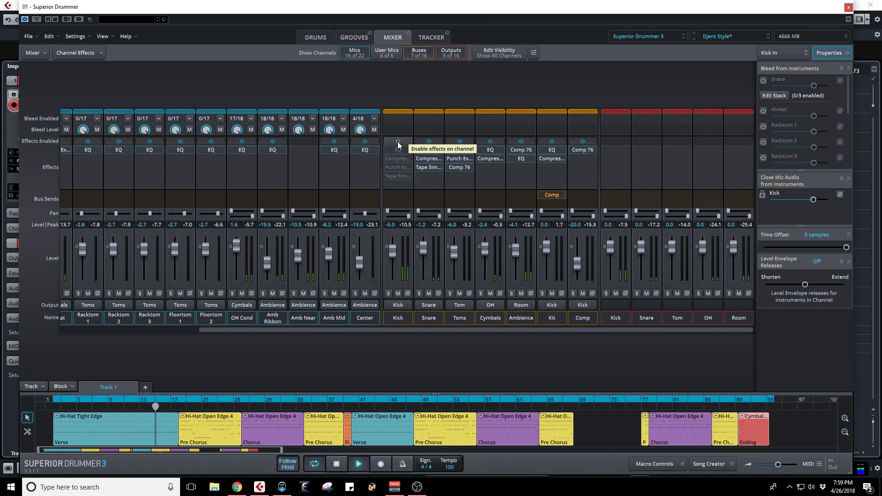
click(606, 294)
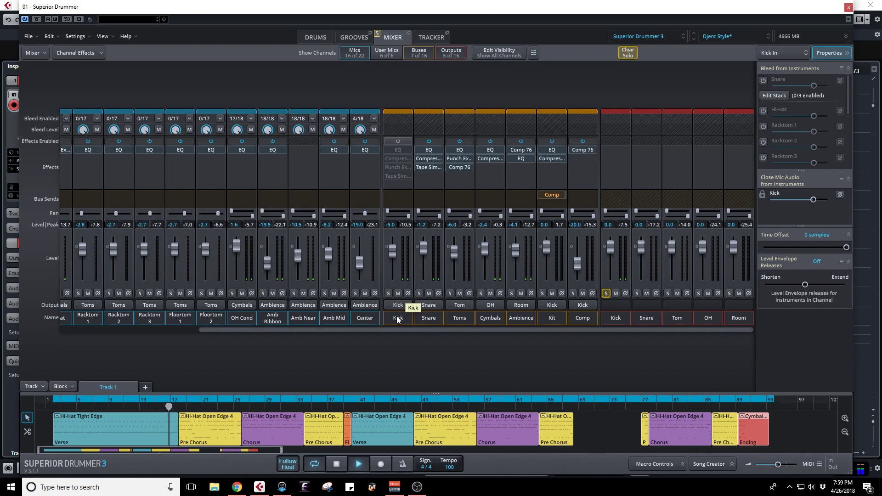
mouse_move(406, 158)
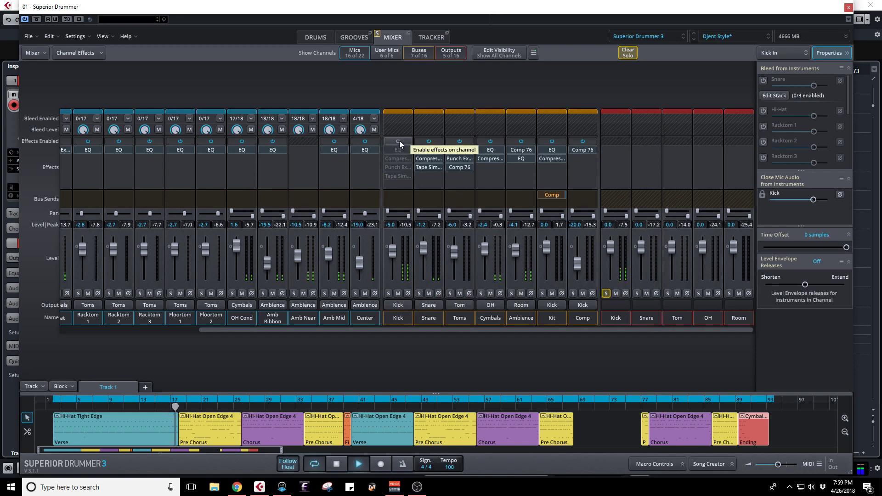
click(399, 142)
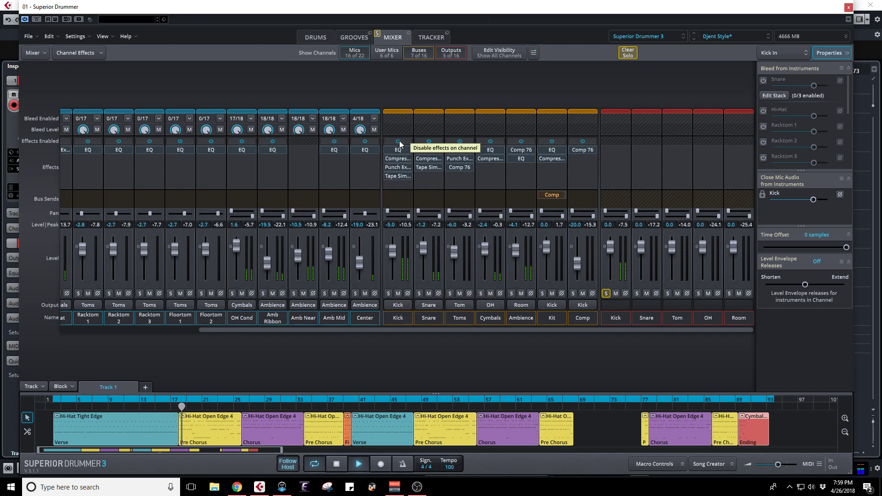
click(398, 142)
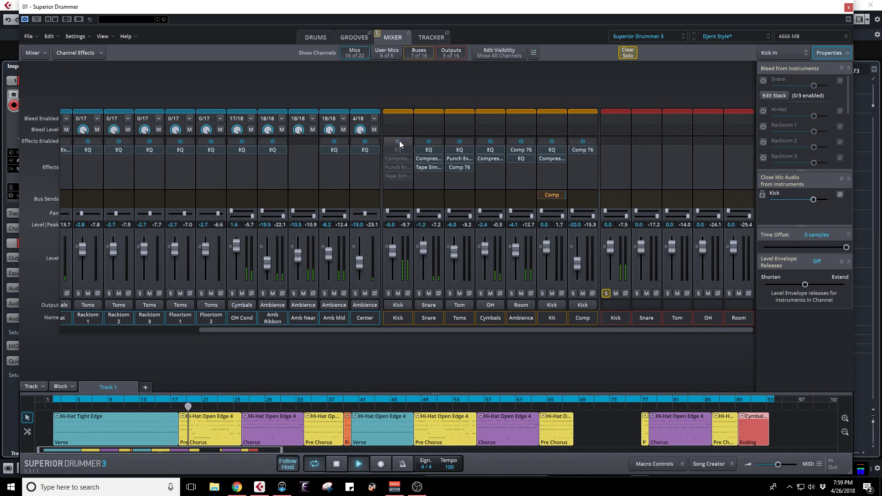
click(398, 142)
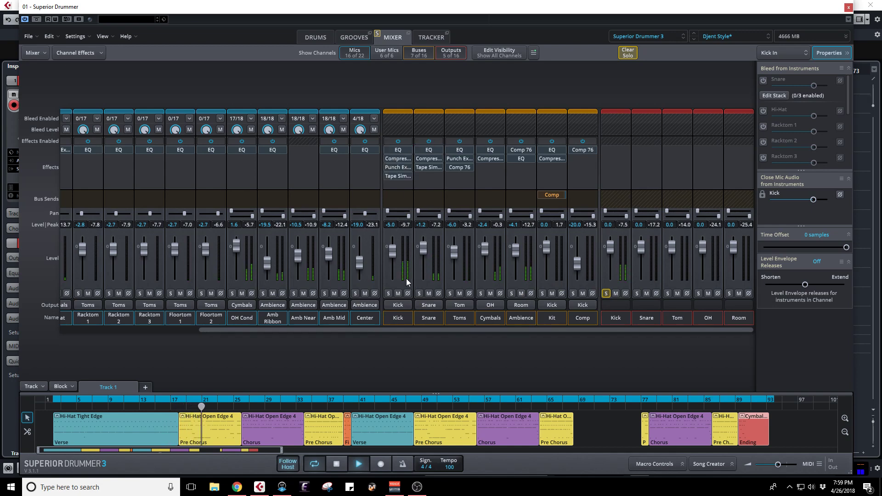
Step: Show the user mics and compare the kick with the X-Kick In and X-User Mic channel effects bypassed and enabled
click(389, 52)
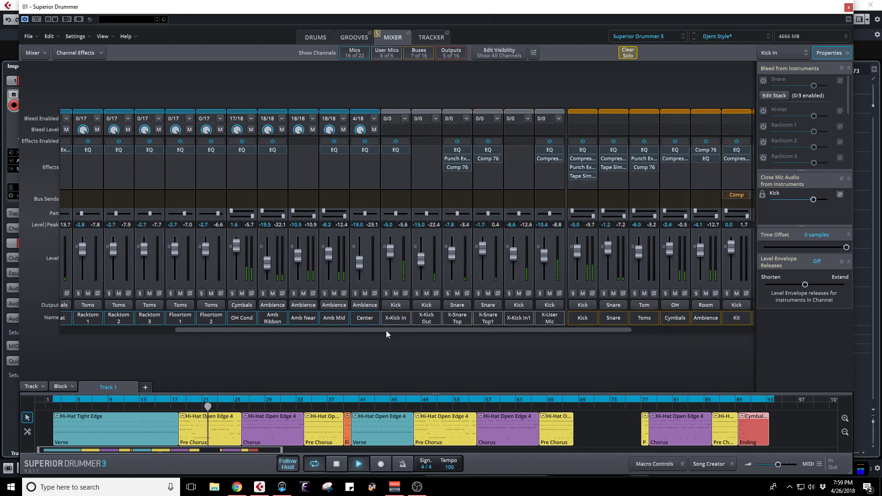
drag(386, 330, 524, 333)
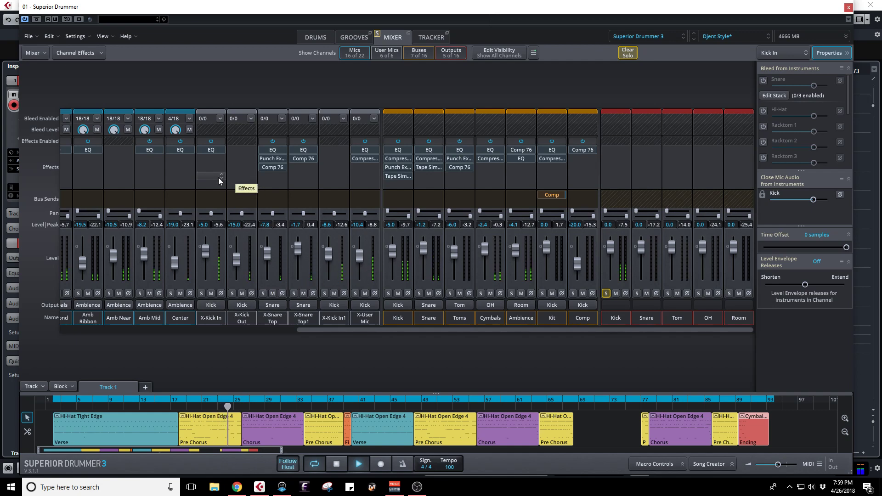
click(211, 142)
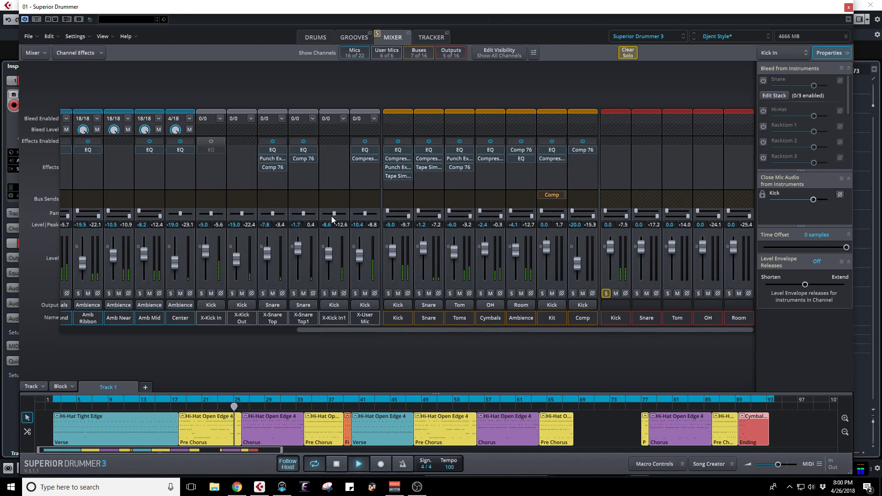
click(367, 141)
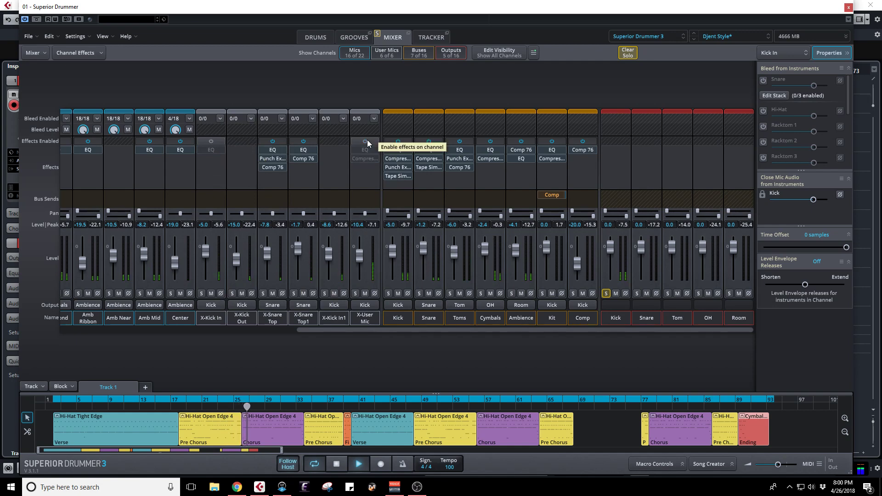
click(367, 140)
click(210, 142)
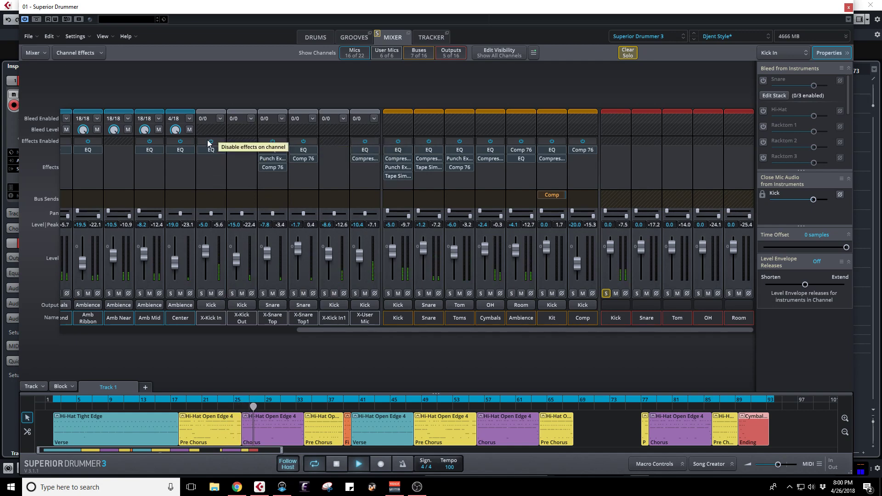
Step: Examine the EQ curve on the X-Kick In channel during playback, then close it
click(212, 152)
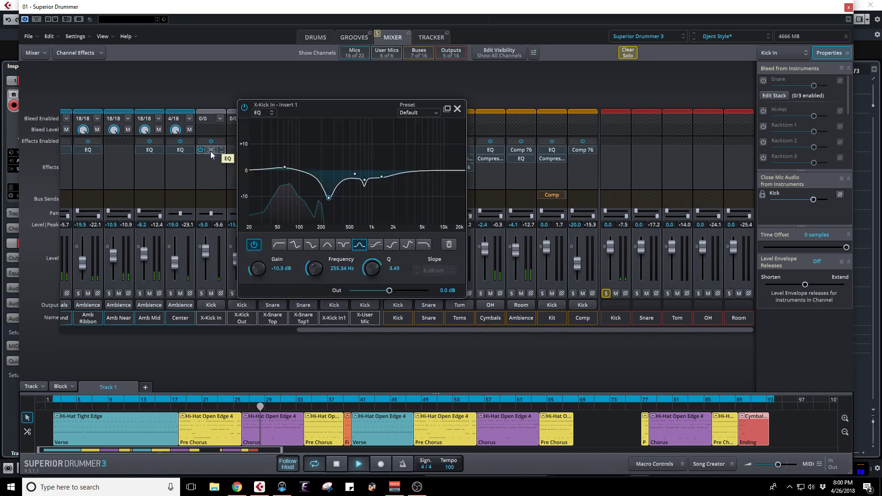
drag(322, 171, 329, 198)
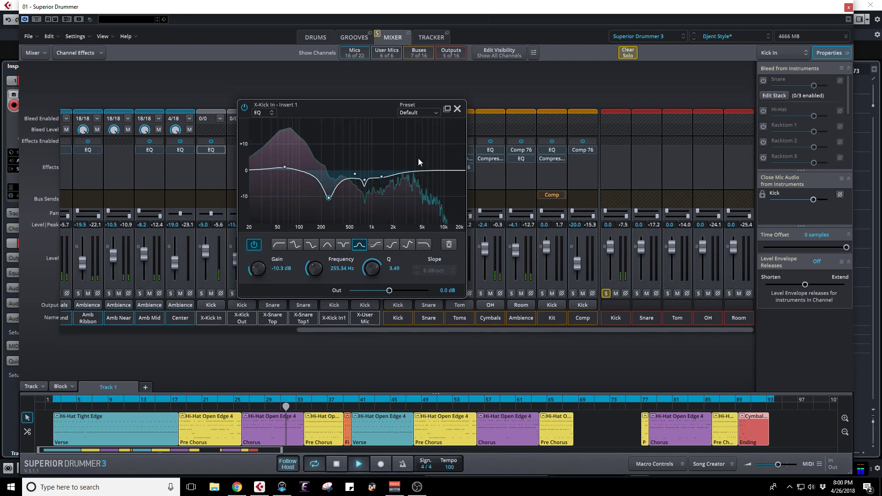
click(458, 109)
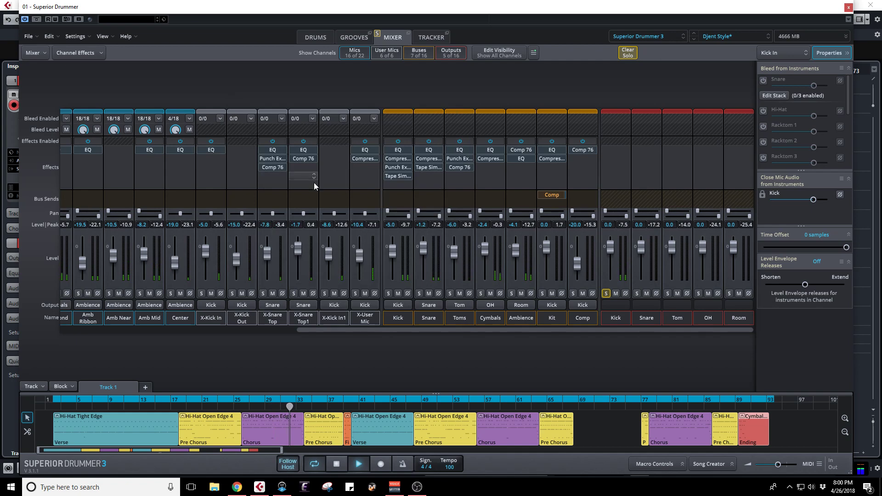
Step: Examine the X-User Mic channel's EQ, comparing the sound with the EQ bypassed and enabled, and close it
click(366, 149)
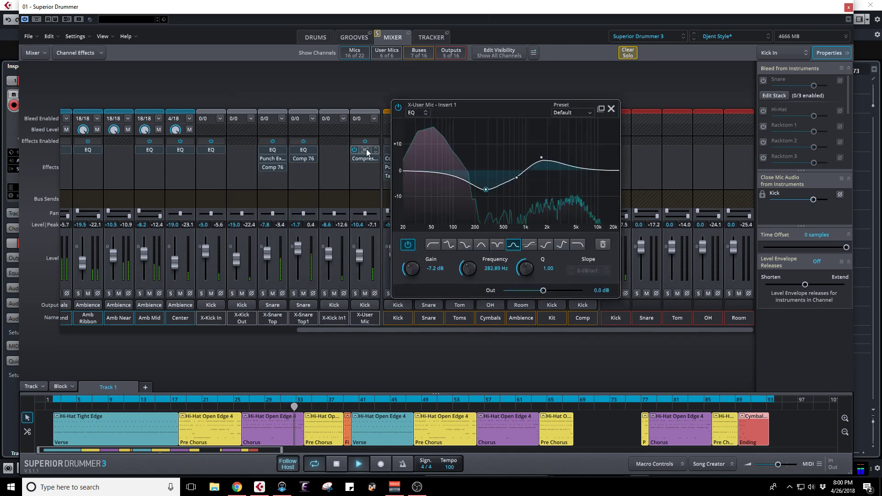
click(542, 158)
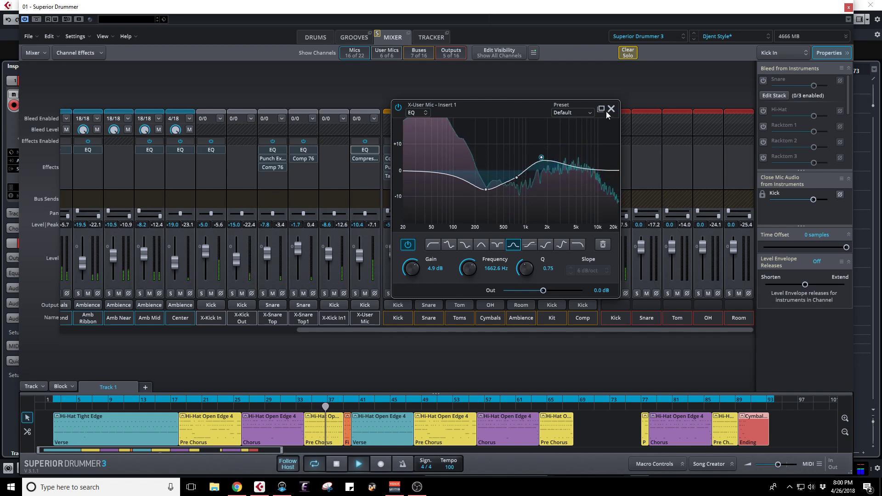
click(398, 109)
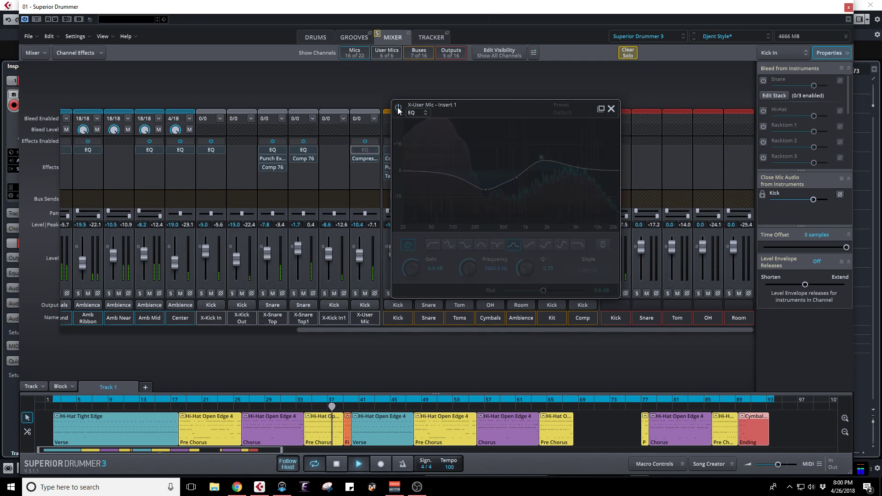
click(398, 108)
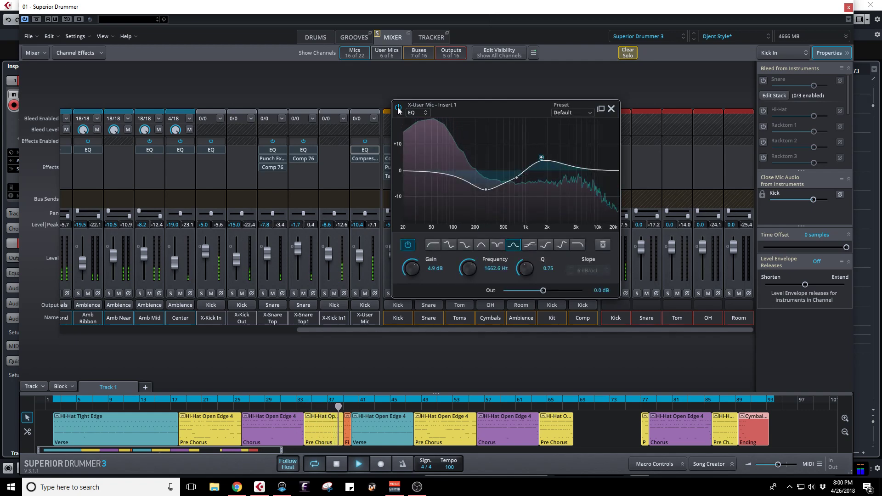
click(611, 108)
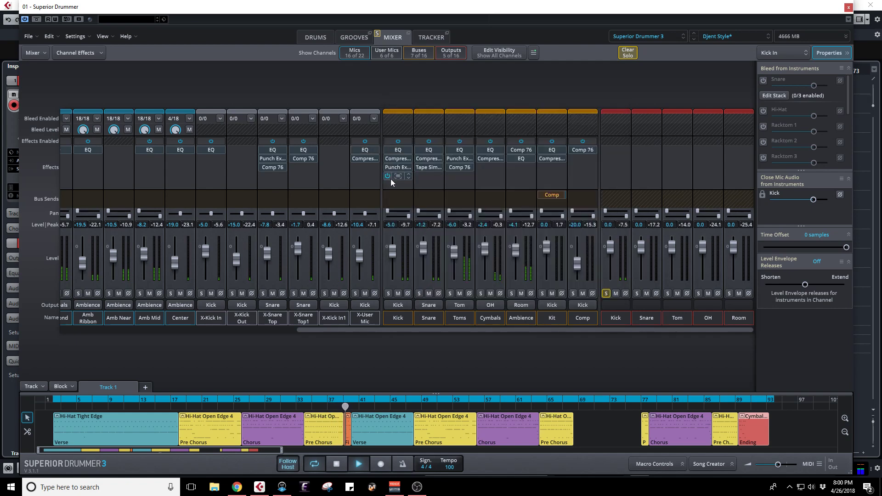
Step: Clear the Kick output's solo and stop playback
click(628, 53)
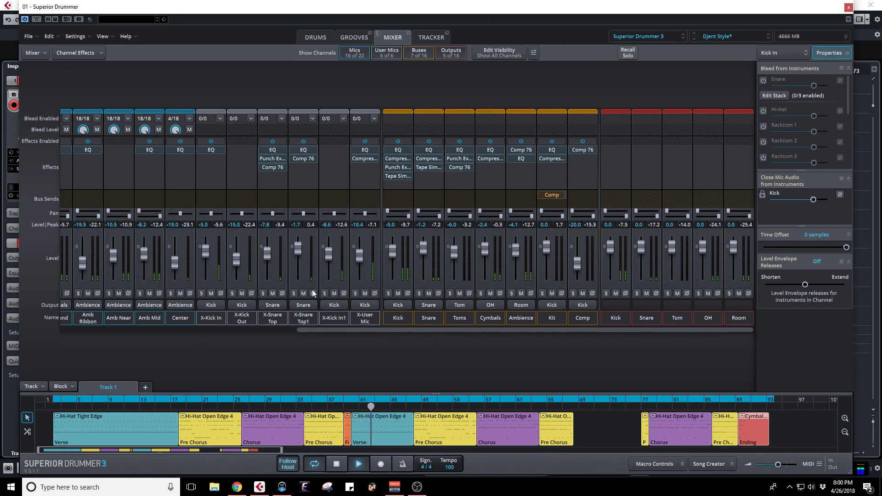
key(space)
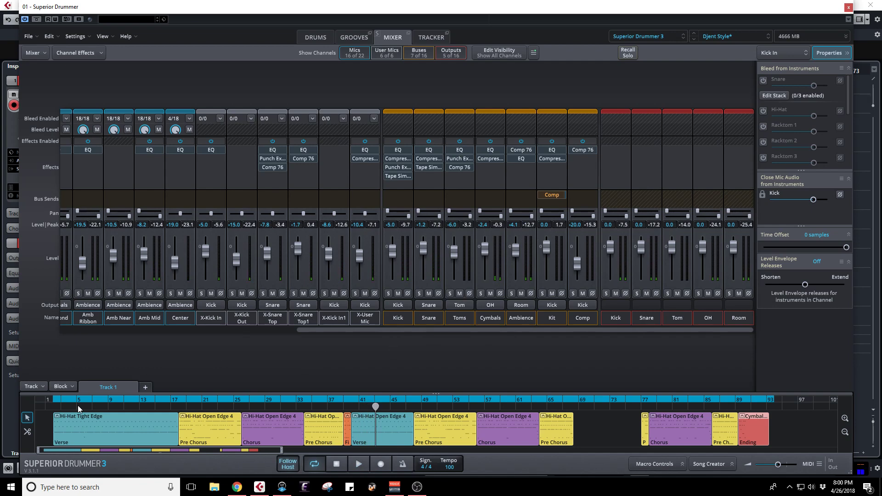
Step: Review the general and advanced bounce settings, including Force Enable All Bleed, and close them without bouncing
click(34, 386)
click(55, 372)
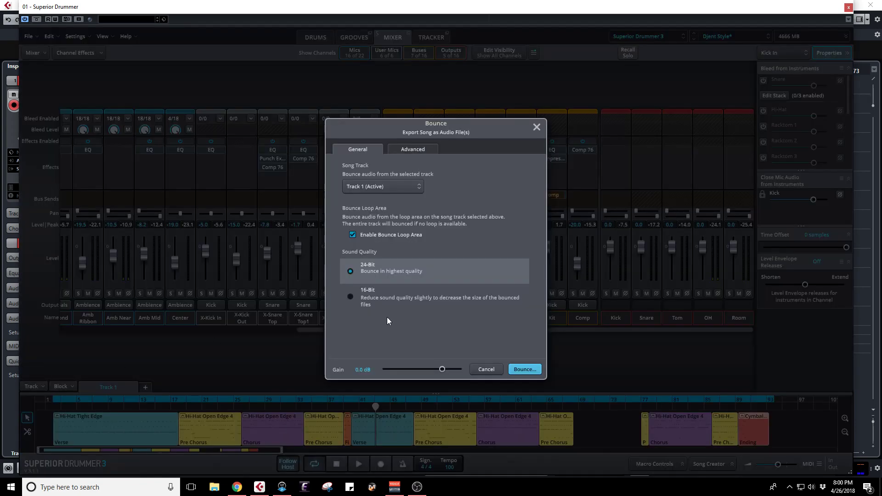
click(410, 151)
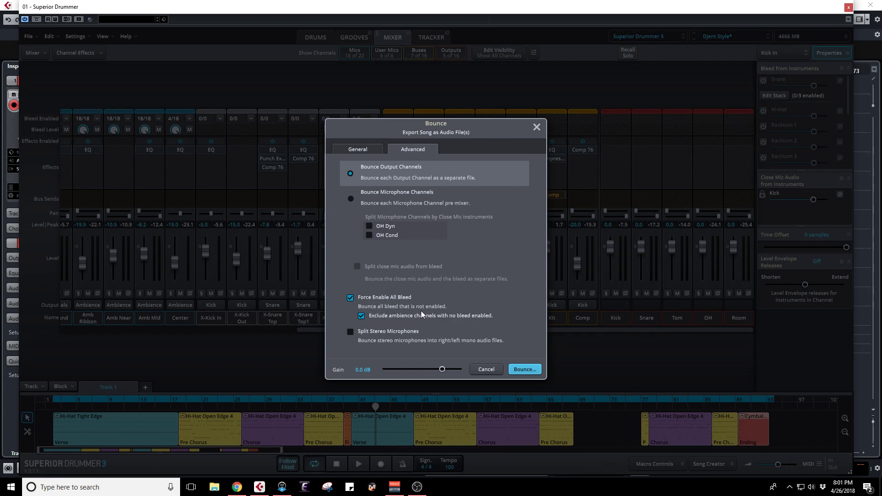
click(487, 368)
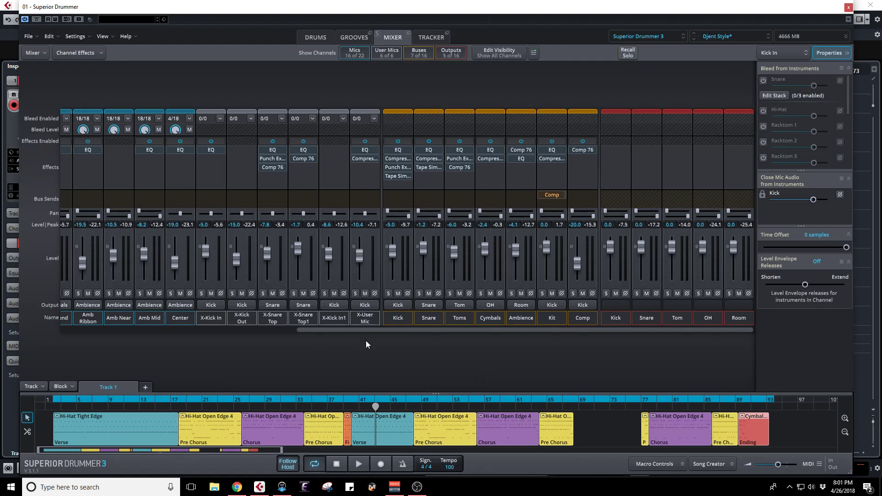
Step: Hide the user mics, buses and outputs, and examine the Kick In mic's bleed options without changing them
drag(351, 330, 95, 317)
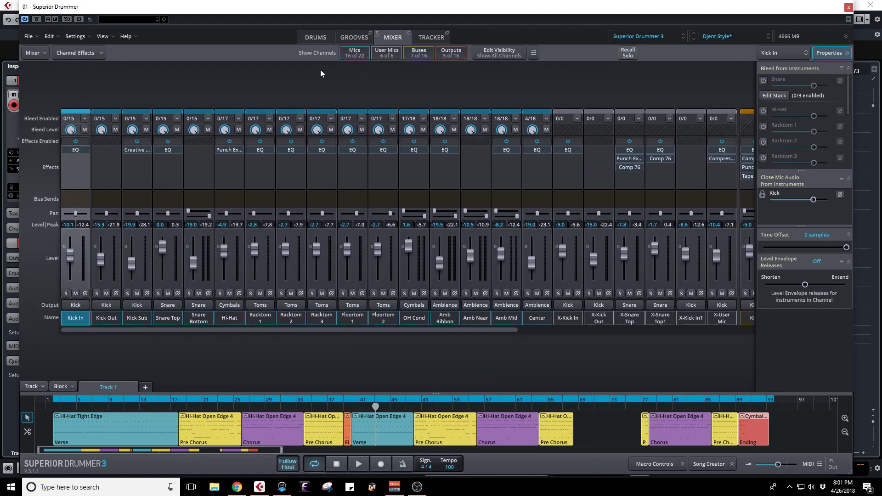
click(385, 54)
click(419, 53)
click(445, 54)
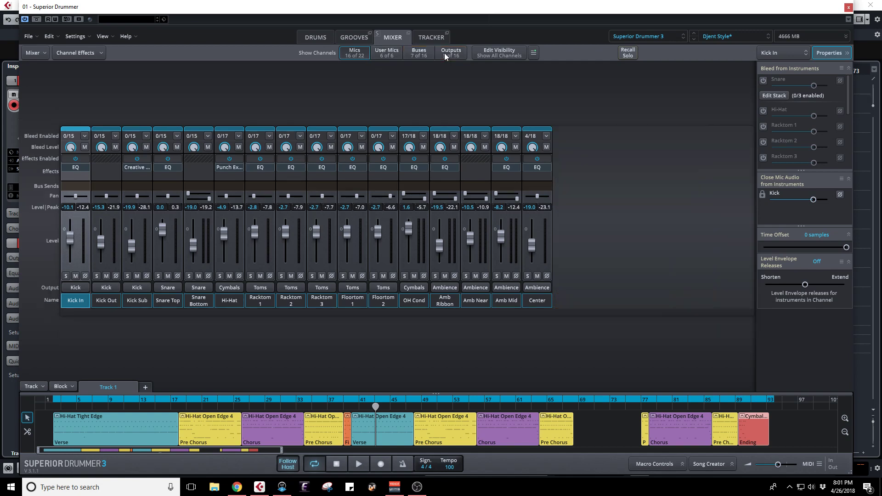
click(84, 137)
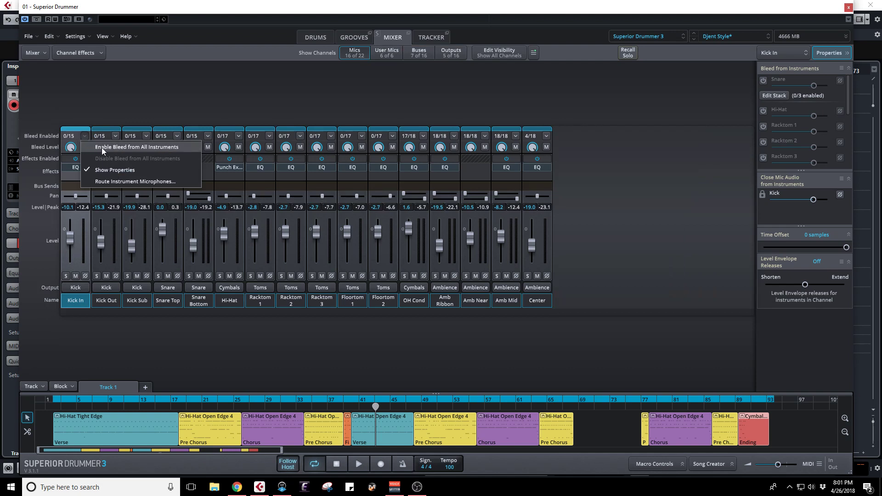
click(87, 108)
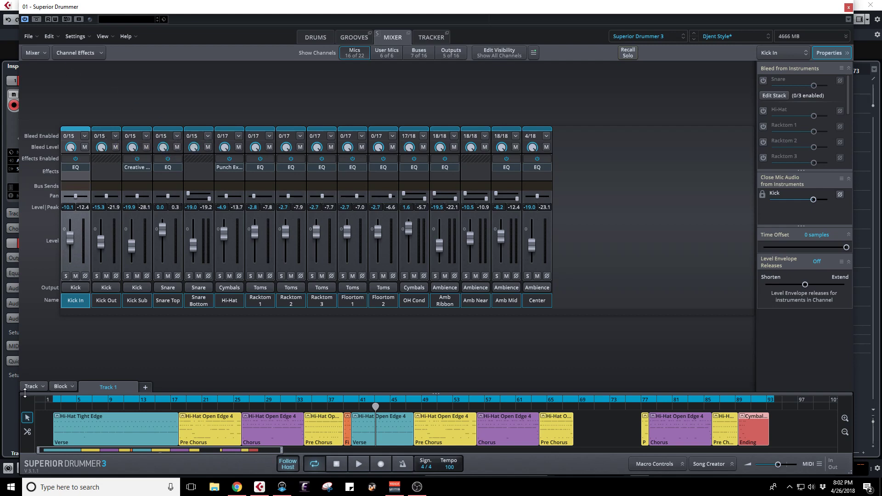
Step: Check the bounce settings again for song track, loop area, sound quality and output channels, and cancel the bounce
click(37, 385)
click(43, 374)
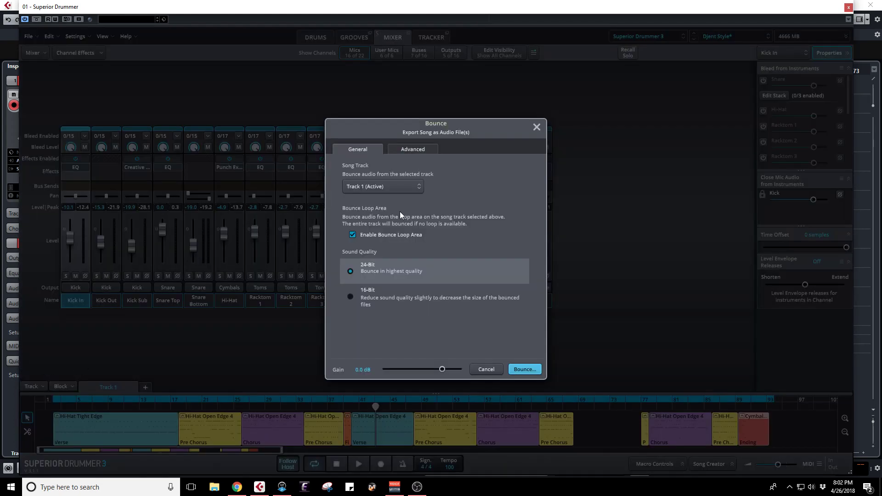
click(419, 153)
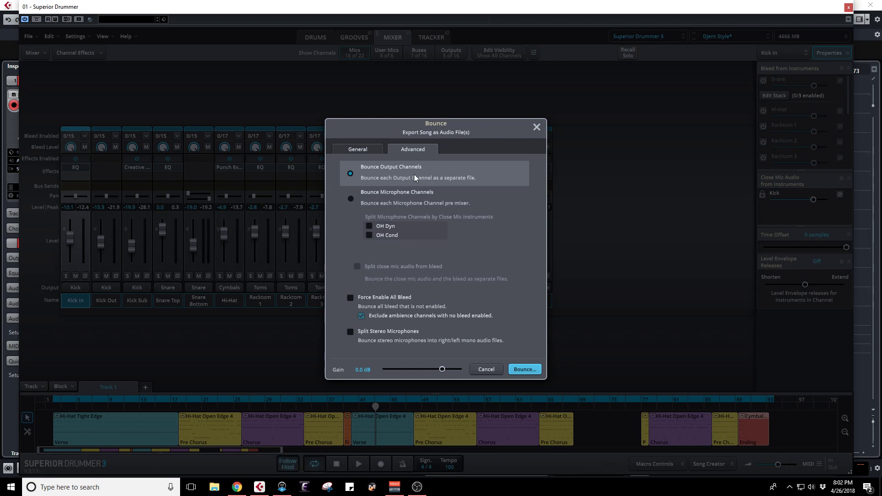
click(491, 370)
Step: Show the output, bus and user mic channels again, and look across the complete mixer routing
click(442, 53)
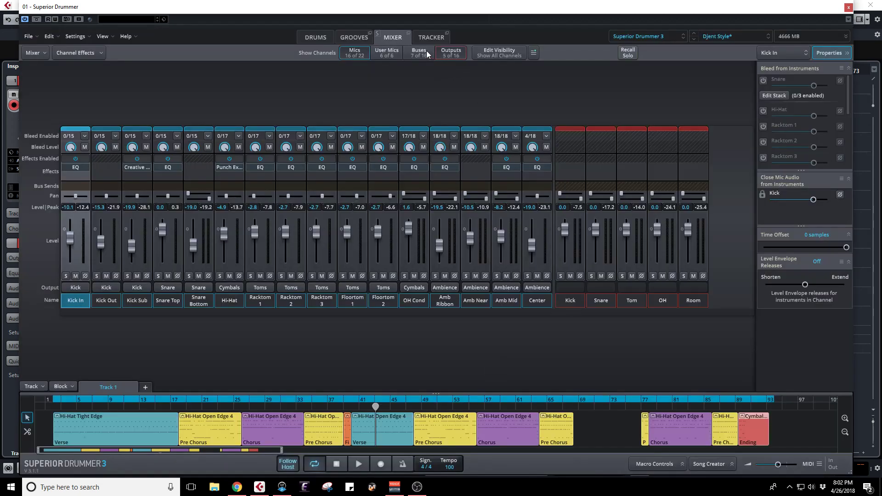
click(416, 53)
click(390, 53)
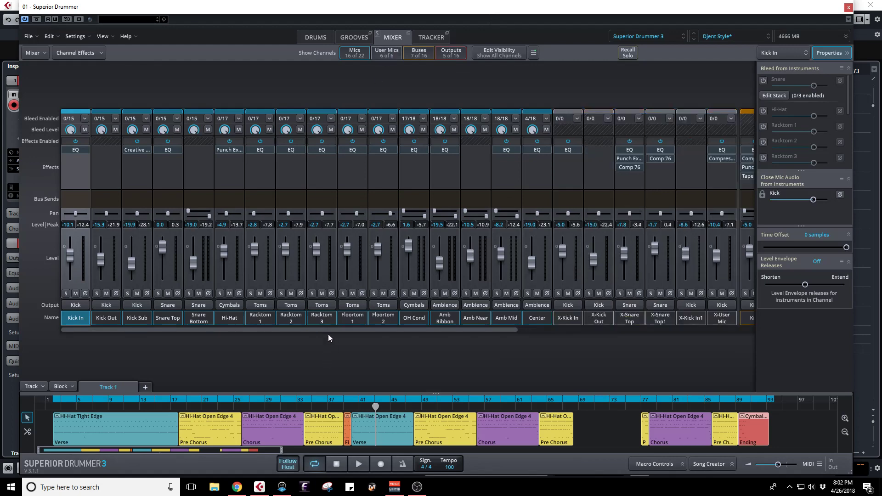
drag(328, 330, 234, 321)
drag(380, 329, 646, 330)
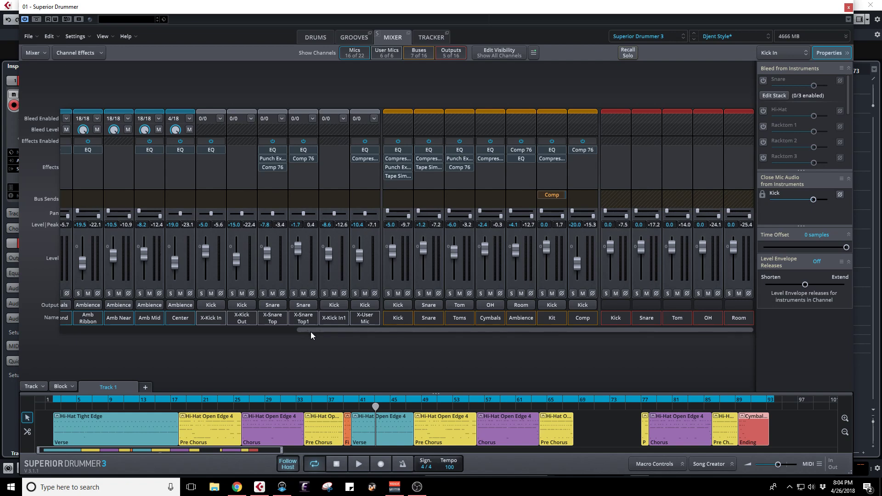
drag(311, 331, 55, 318)
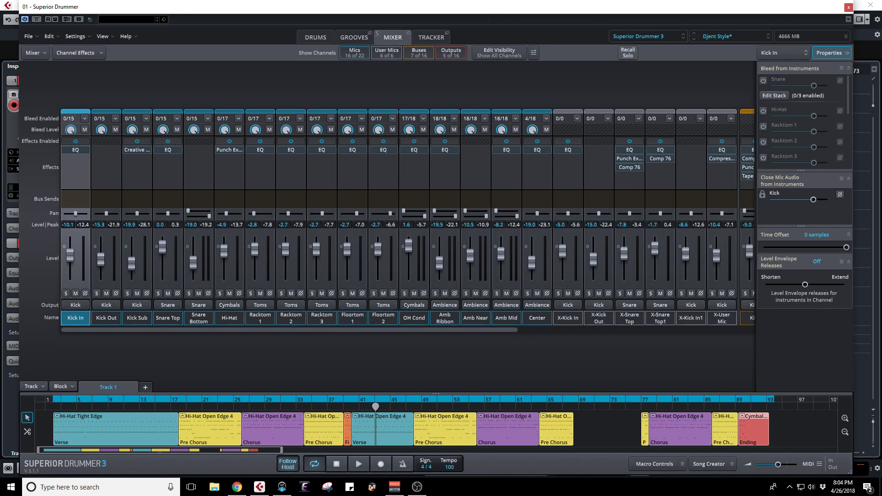
Step: Close the Superior Drummer window and return to the beginning of the Cubase project
key(alt+Tab)
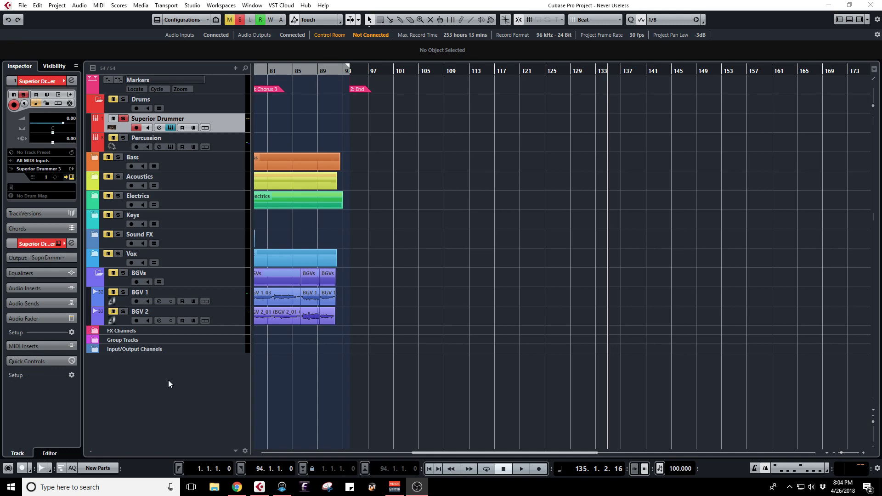
key(alt+Tab)
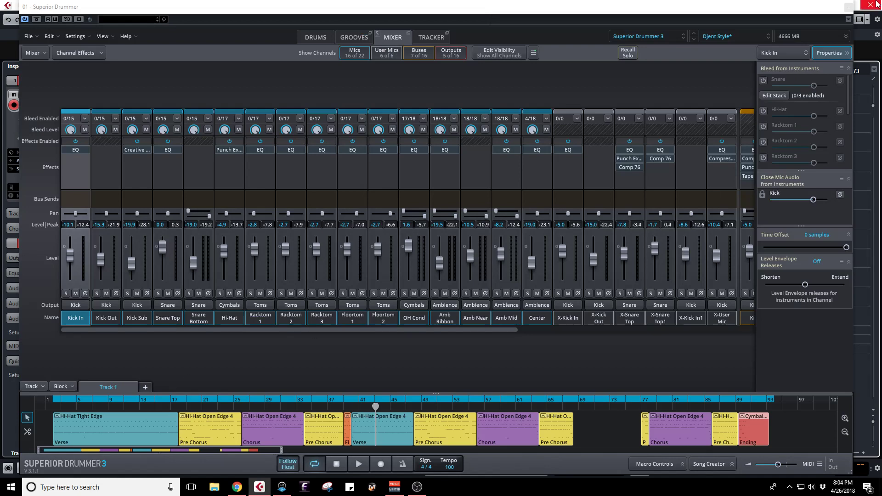
click(848, 7)
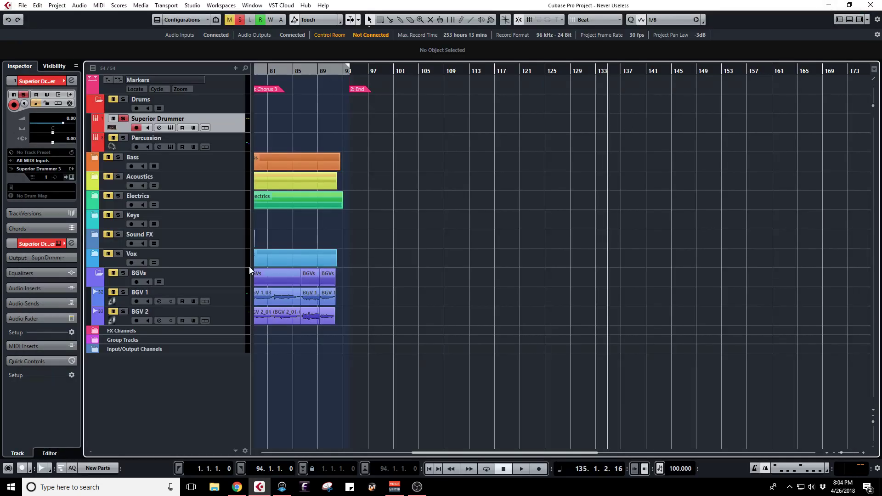
key(Home)
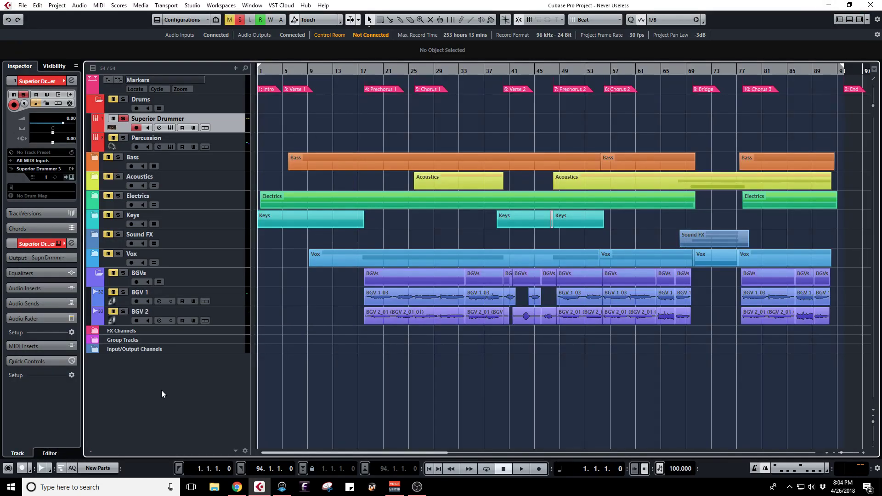